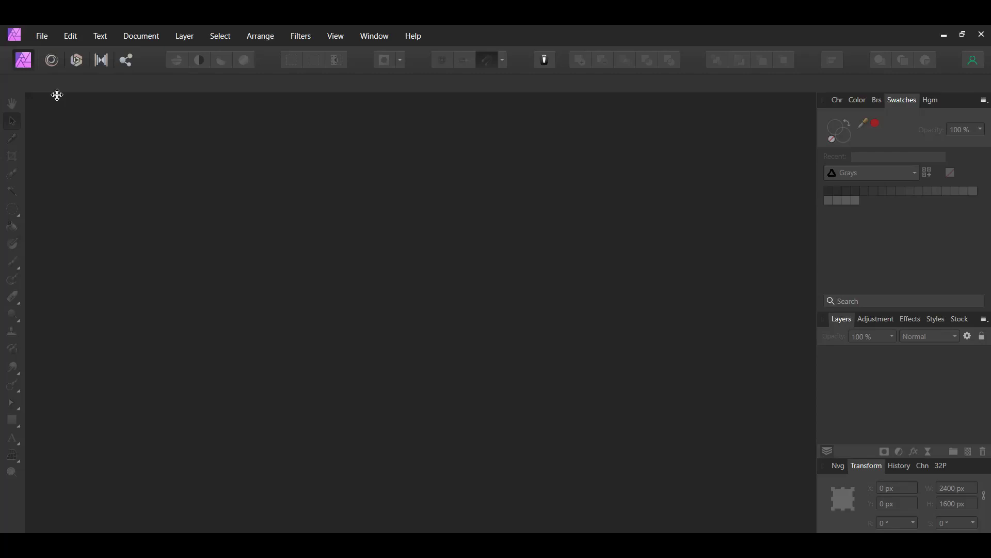
- Create a new document from the FHD 1080p web preset, 1920 x 1080 px
{"action": "left_click", "coordinate": [41, 36]}
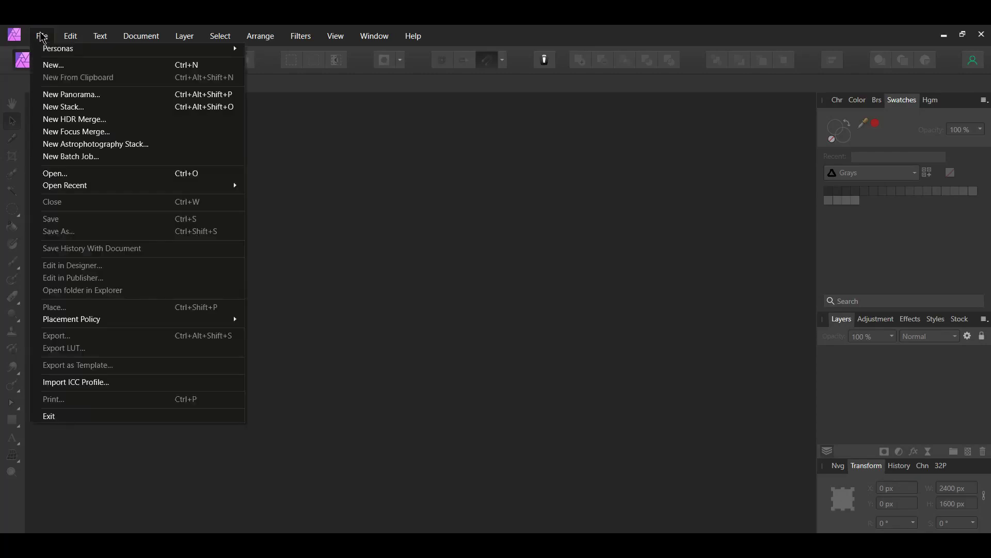
{"action": "left_click", "coordinate": [49, 65]}
{"action": "left_click", "coordinate": [398, 103]}
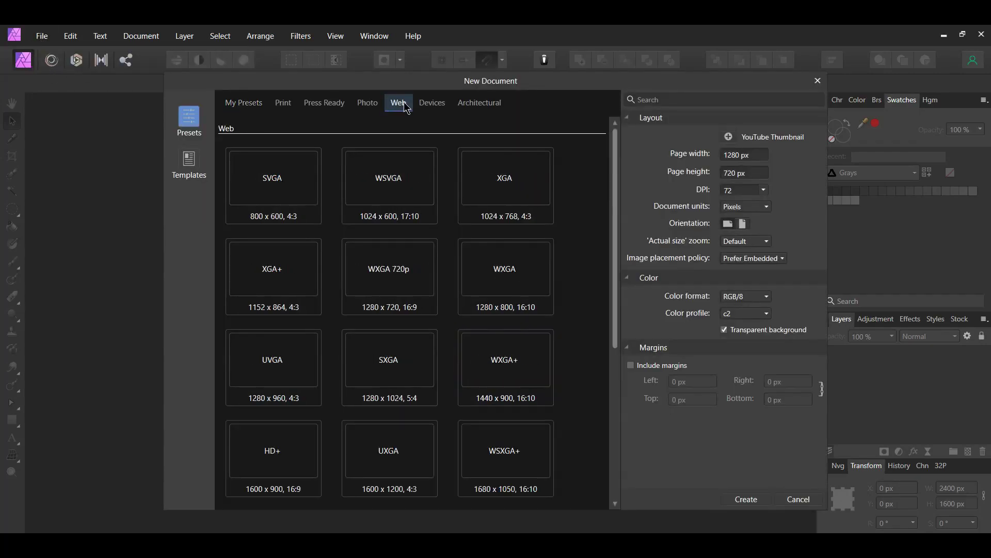
{"action": "scroll", "coordinate": [253, 443], "scroll_direction": "down", "scroll_amount": 2}
{"action": "left_click", "coordinate": [256, 452]}
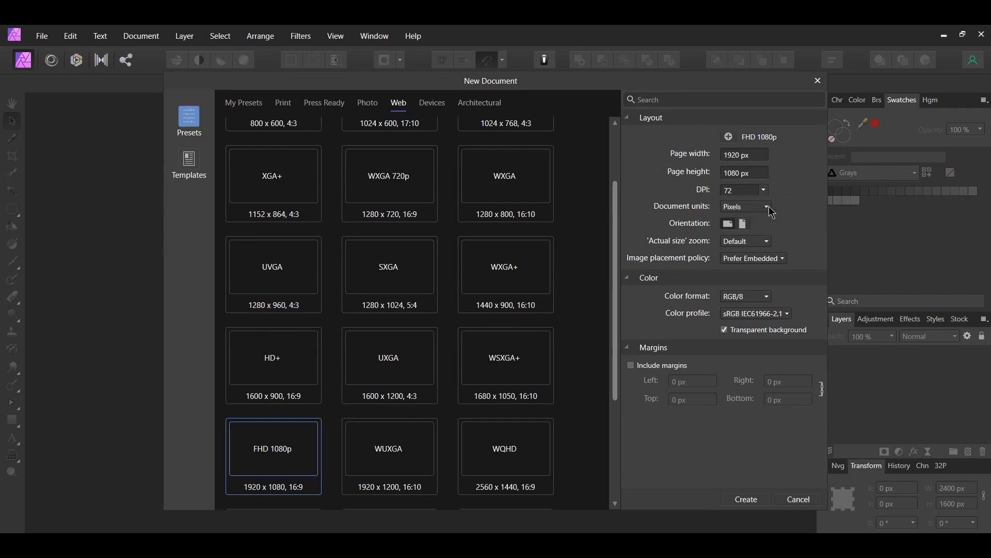
{"action": "left_click", "coordinate": [768, 500]}
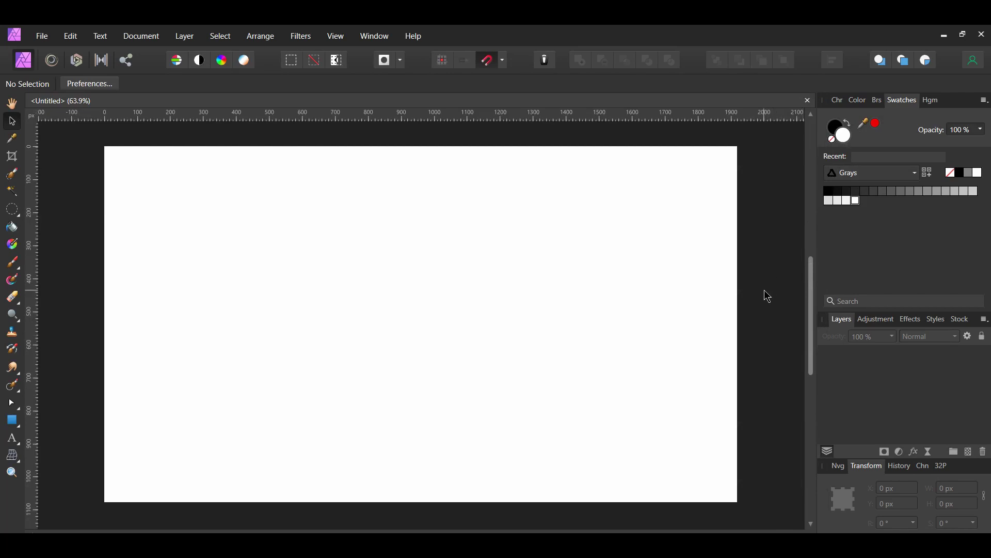
- Flood-fill the blank page with white and apply an elliptical gradient running from its bottom centre to its top centre
{"action": "left_click", "coordinate": [12, 227]}
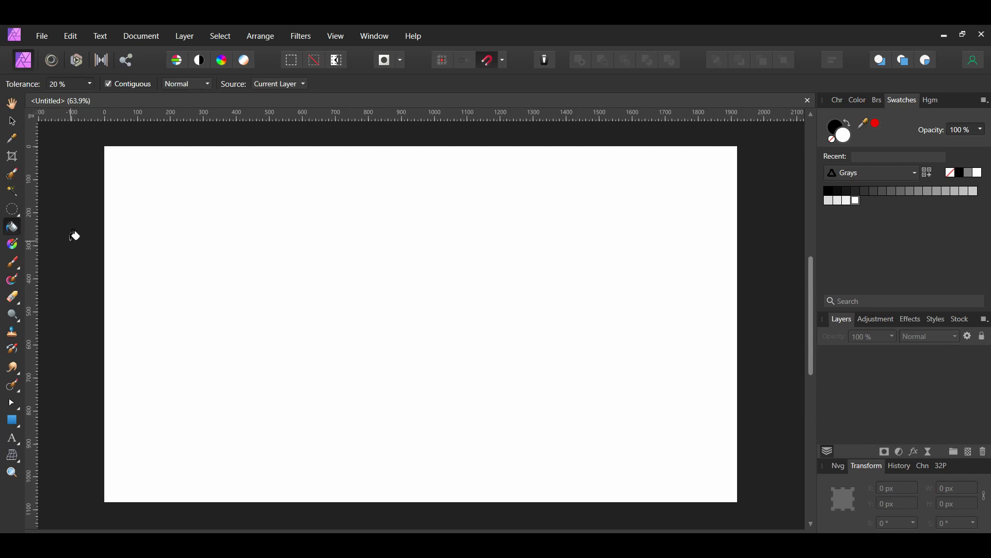
{"action": "left_click", "coordinate": [228, 226]}
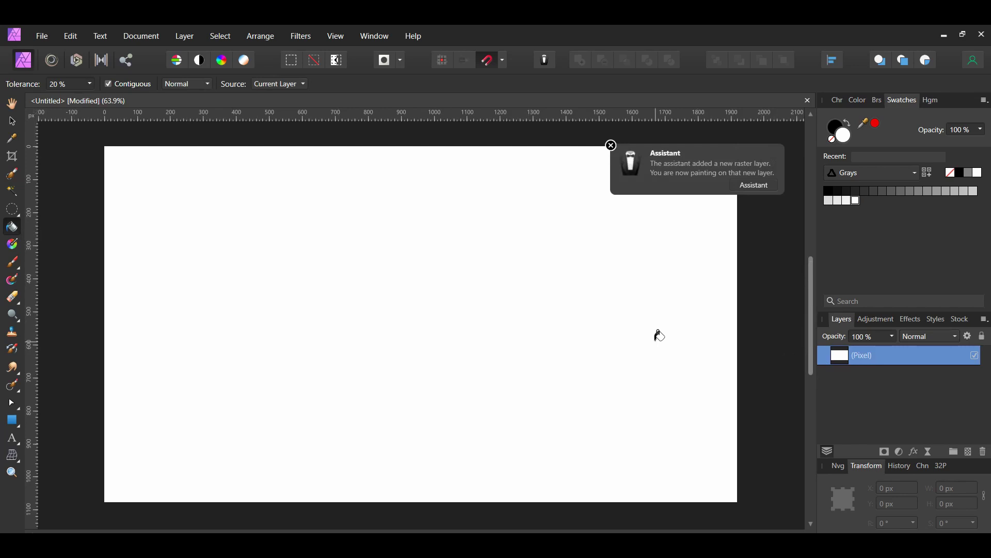
{"action": "key", "text": "g"}
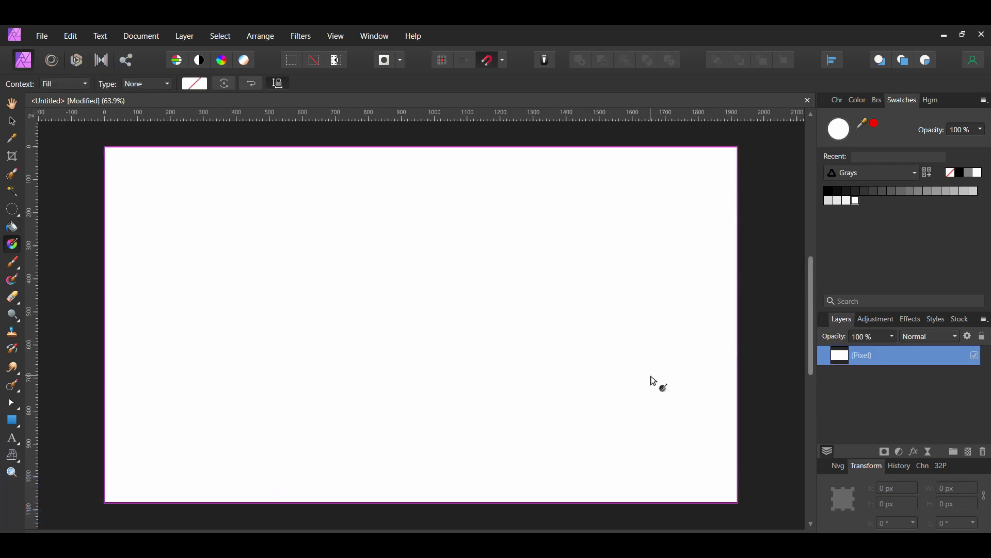
{"action": "left_click_drag", "start_coordinate": [421, 503], "coordinate": [431, 313]}
{"action": "left_click_drag", "start_coordinate": [426, 249], "coordinate": [424, 148]}
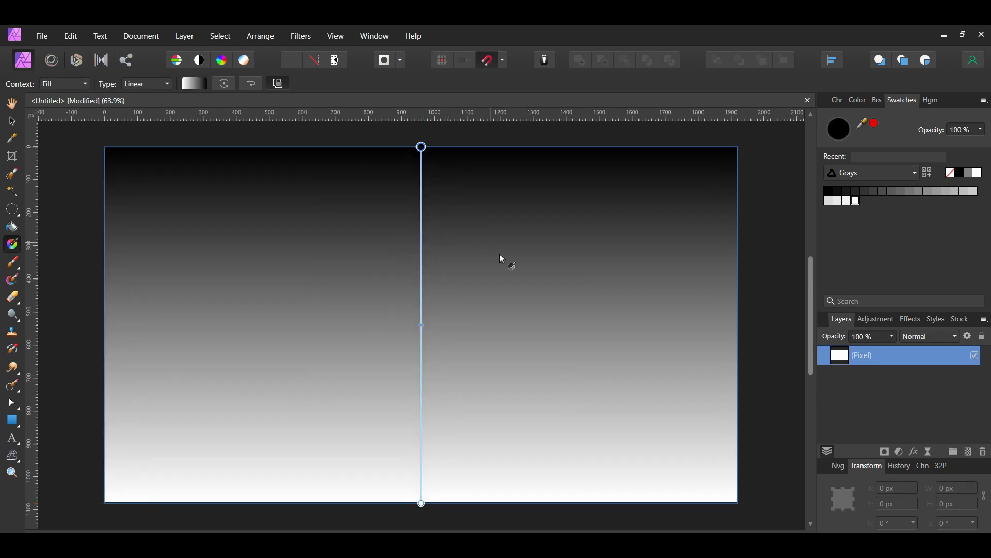
{"action": "left_click", "coordinate": [165, 85]}
{"action": "left_click", "coordinate": [150, 141]}
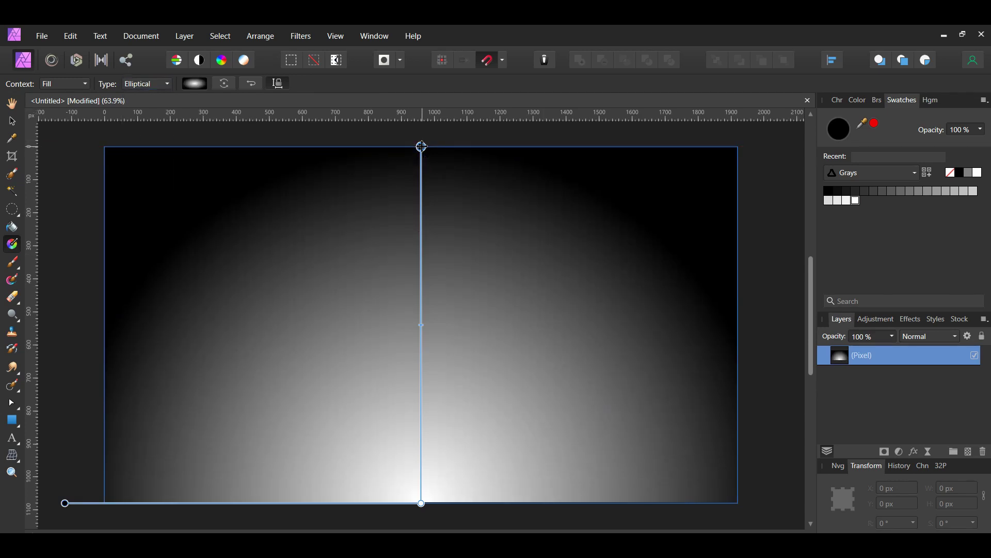
- Set the gradient's outer colour stop to hex 707070 and move the gradient's white centre to the middle of the page
{"action": "double_click", "coordinate": [843, 137]}
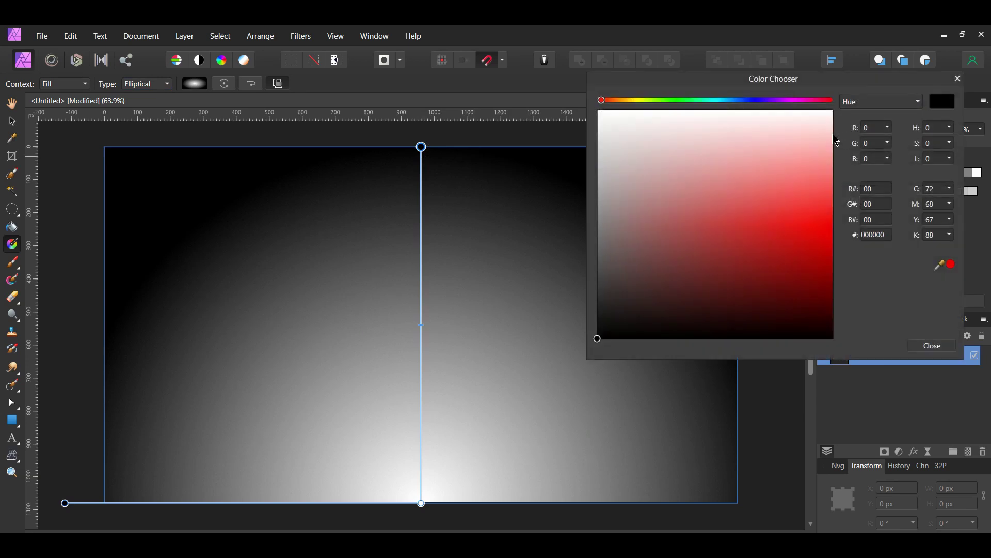
{"action": "left_click", "coordinate": [874, 235]}
{"action": "type", "text": "70"}
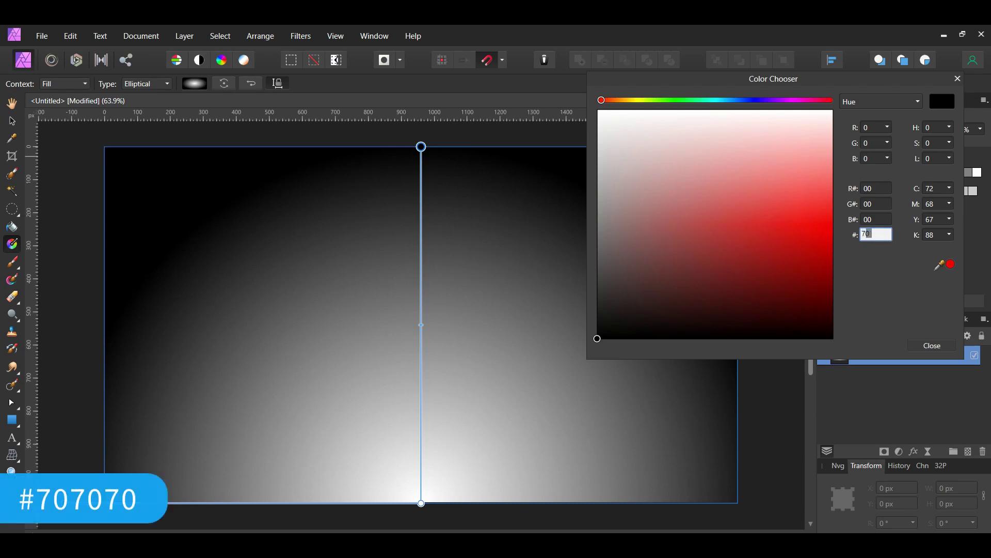
{"action": "type", "text": "7070"}
{"action": "key", "text": "Return"}
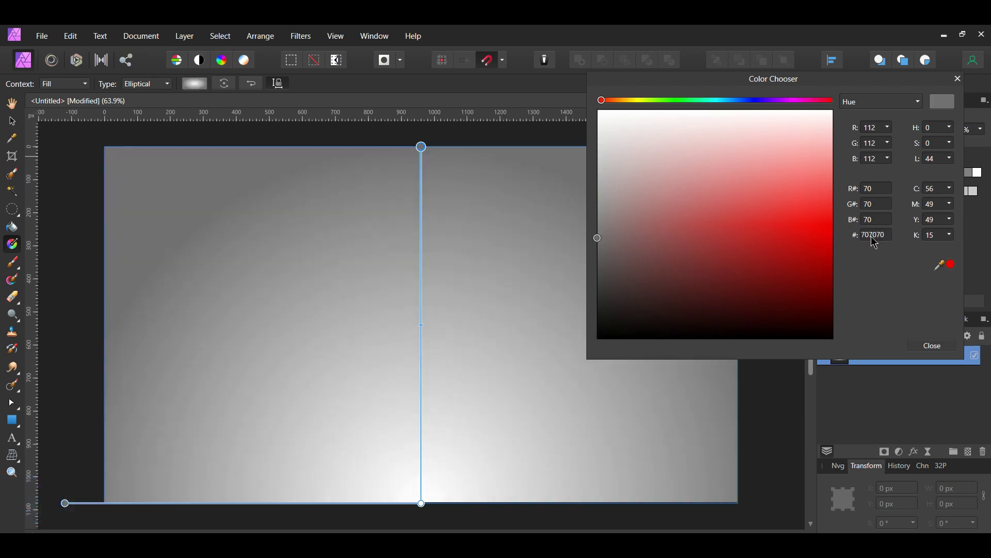
{"action": "left_click", "coordinate": [932, 346]}
{"action": "left_click_drag", "start_coordinate": [425, 502], "coordinate": [428, 324]}
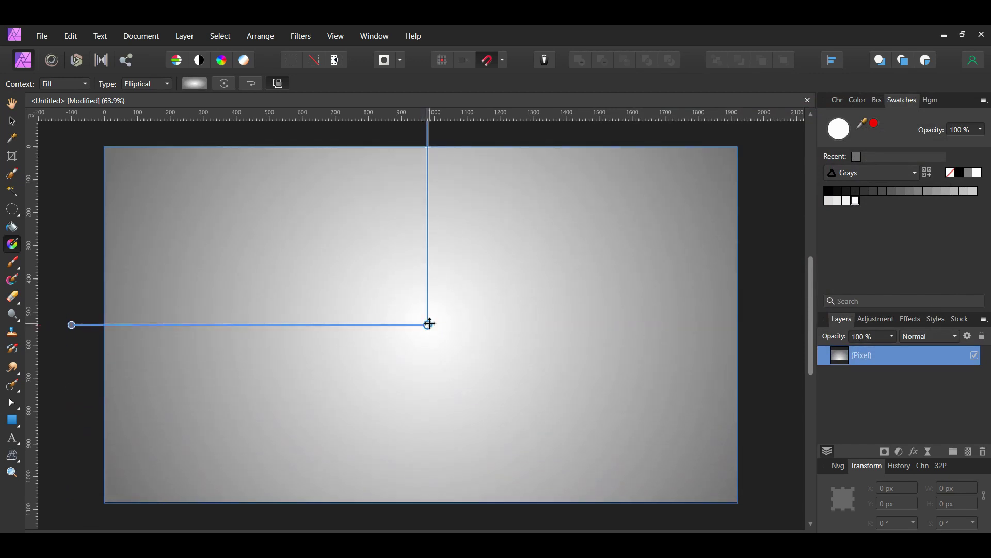
{"action": "key", "text": "v"}
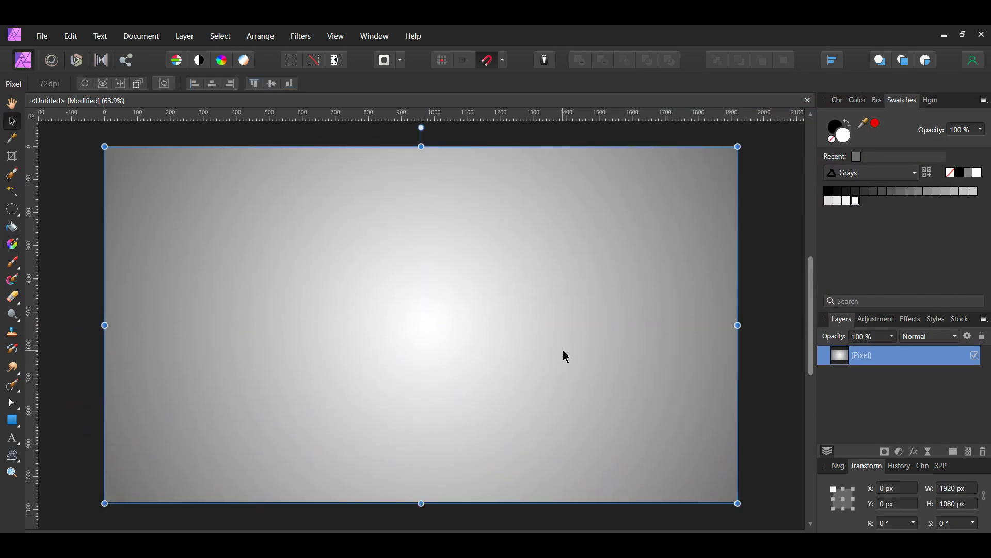
- Open the portrait photo from the Smoke Effect folder in Downloads as a separate document
{"action": "left_click", "coordinate": [42, 36]}
{"action": "left_click", "coordinate": [76, 171]}
{"action": "left_click", "coordinate": [340, 258]}
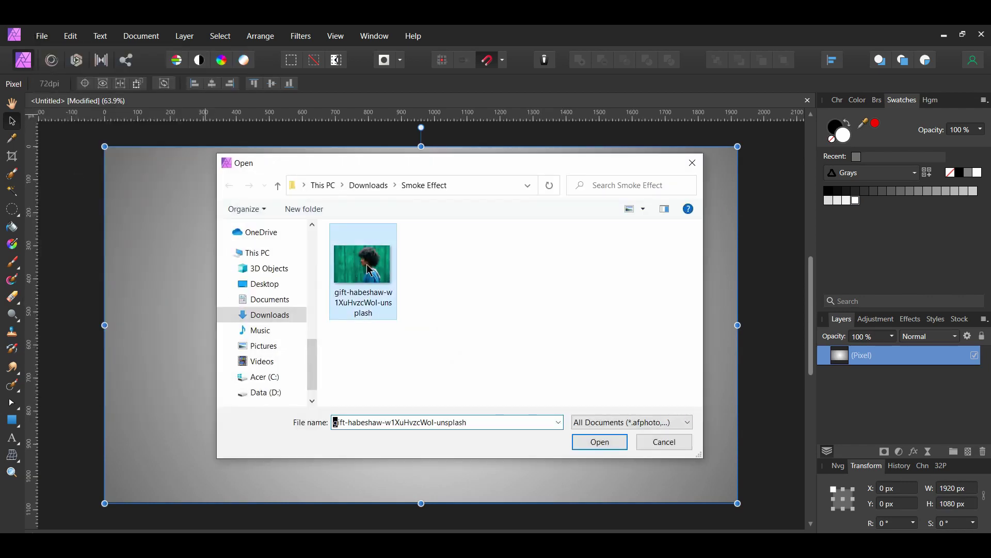
{"action": "left_click", "coordinate": [592, 446]}
{"action": "key", "text": "h"}
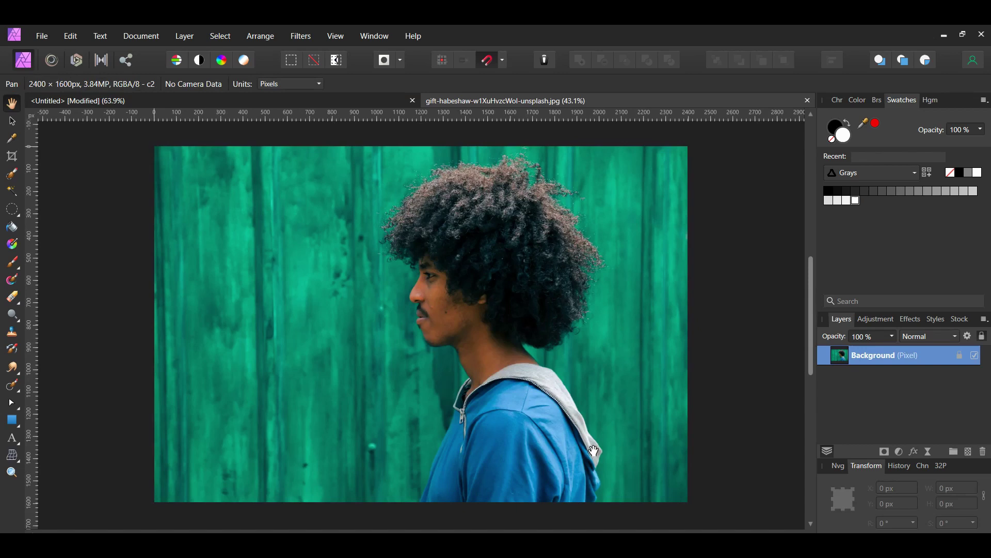
- Select the man with the Selection Brush at a width of 147.7 px, from his hair down to his hoodie
{"action": "key", "text": "w"}
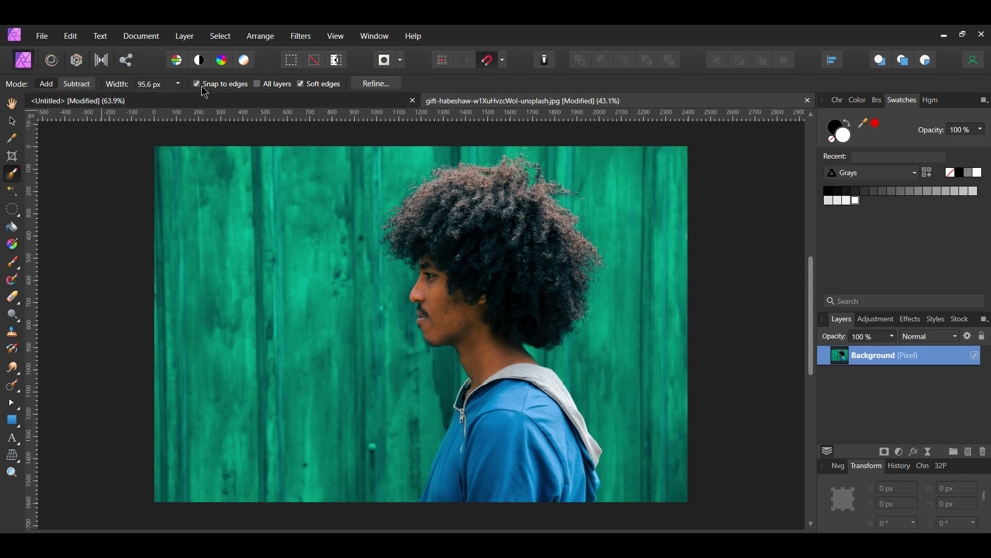
{"action": "key", "text": "bracketright"}
{"action": "key", "text": "bracketright"}
{"action": "key", "text": "bracketright"}
{"action": "key", "text": "bracketright"}
{"action": "key", "text": "bracketright"}
{"action": "mouse_move", "coordinate": [465, 193]}
{"action": "left_mouse_down"}
{"action": "mouse_move", "coordinate": [493, 244]}
{"action": "mouse_move", "coordinate": [514, 221]}
{"action": "mouse_move", "coordinate": [525, 243]}
{"action": "mouse_move", "coordinate": [536, 276]}
{"action": "mouse_move", "coordinate": [511, 426]}
{"action": "mouse_move", "coordinate": [532, 413]}
{"action": "mouse_move", "coordinate": [572, 508]}
{"action": "left_mouse_up"}
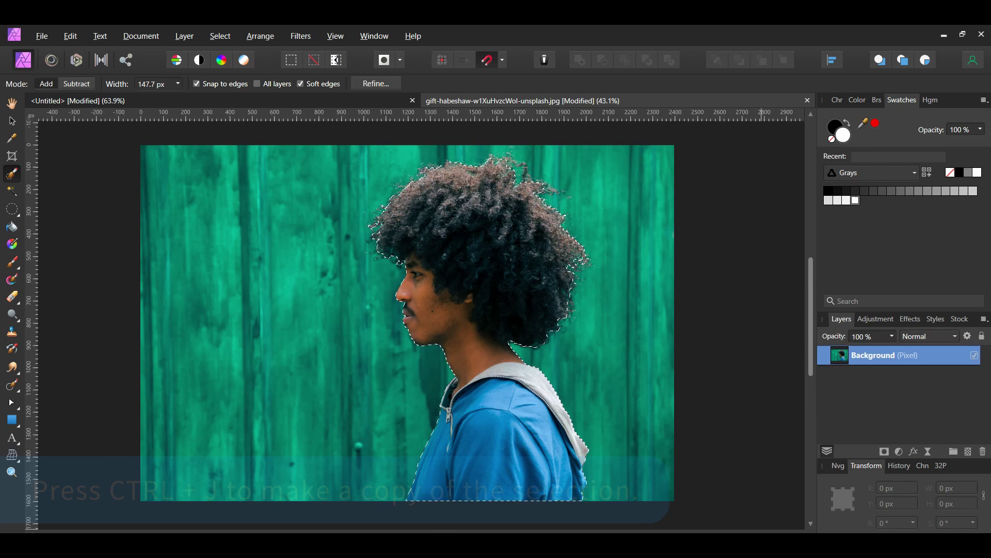
- Duplicate the selected man onto a new layer, deselect, and copy that cutout into the untitled gradient document
{"action": "key", "text": "ctrl+j"}
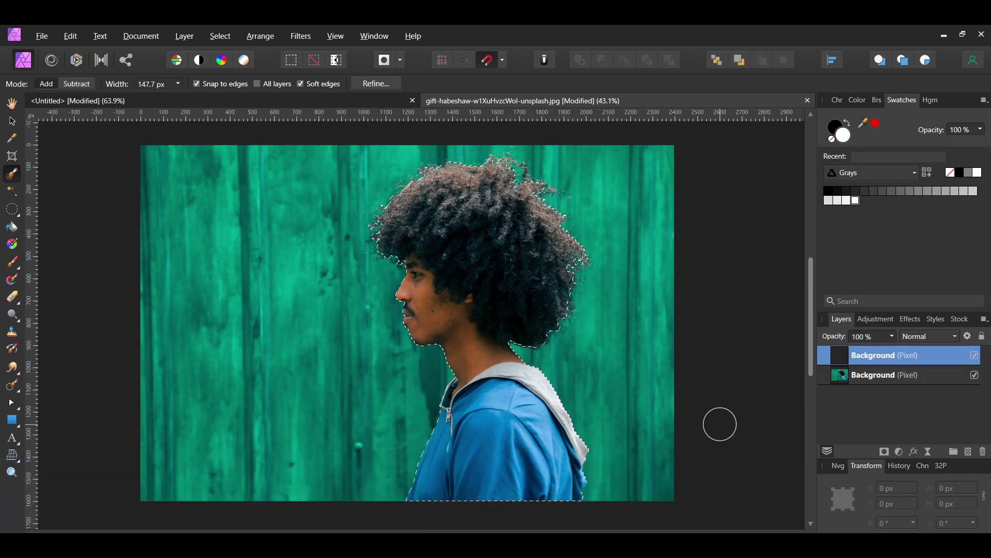
{"action": "key", "text": "ctrl+d"}
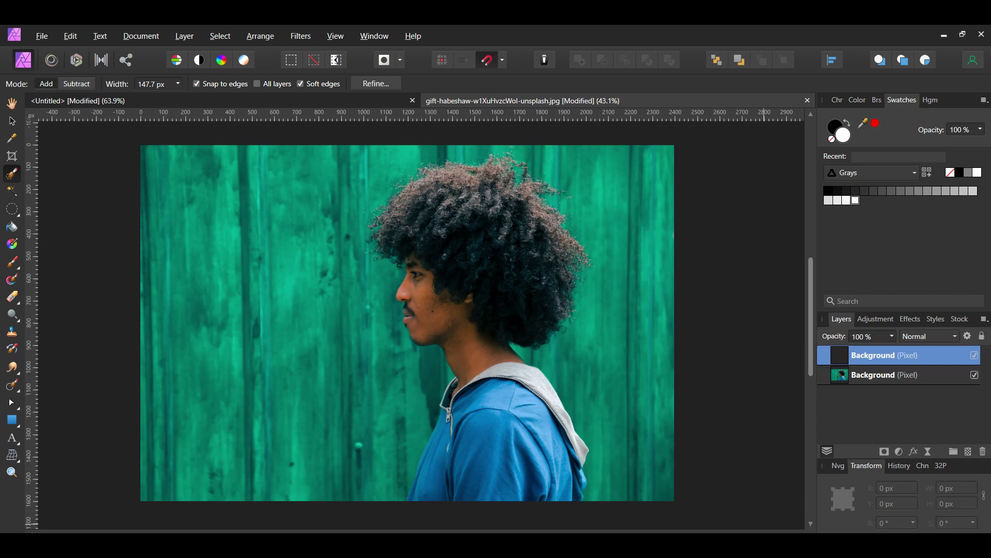
{"action": "key", "text": "ctrl+c"}
{"action": "left_click", "coordinate": [323, 101]}
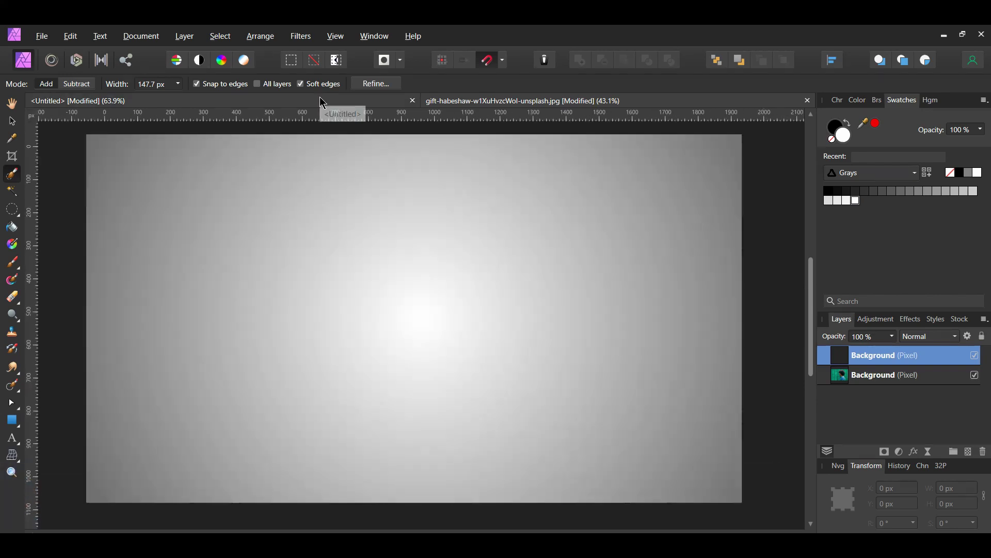
{"action": "key", "text": "ctrl+v"}
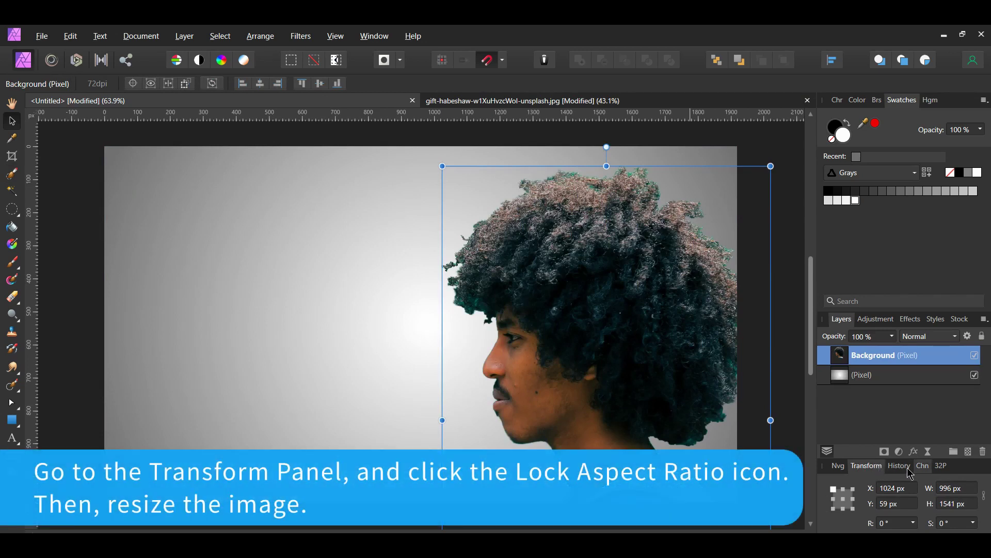
- Lock the cutout's aspect ratio, scale it to about 606 x 937 px and place it on the left side of the page
{"action": "left_click", "coordinate": [984, 495]}
{"action": "left_click_drag", "start_coordinate": [625, 403], "coordinate": [424, 395]}
{"action": "left_click_drag", "start_coordinate": [571, 157], "coordinate": [356, 196]}
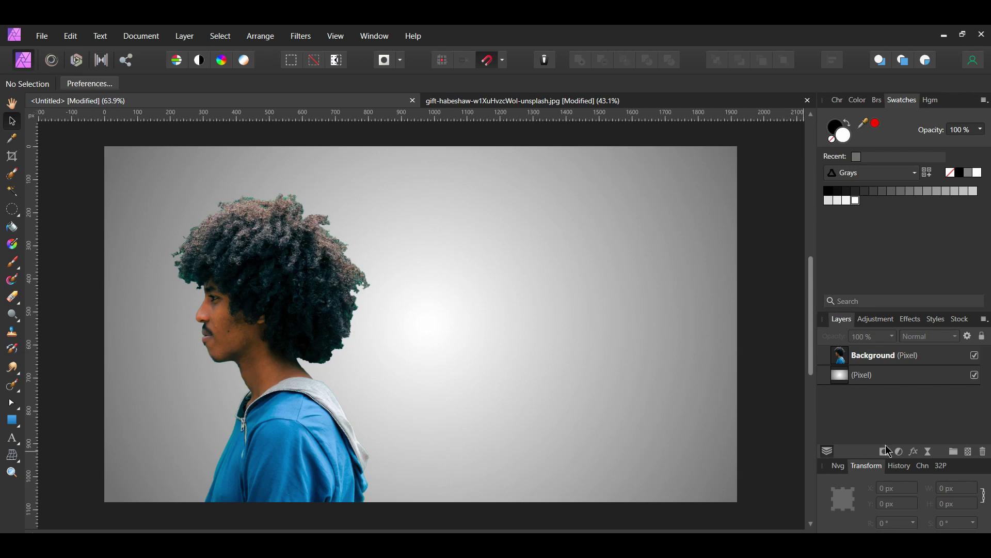
- Add a Black and White adjustment above all layers with Red set to 76%
{"action": "left_click", "coordinate": [900, 453]}
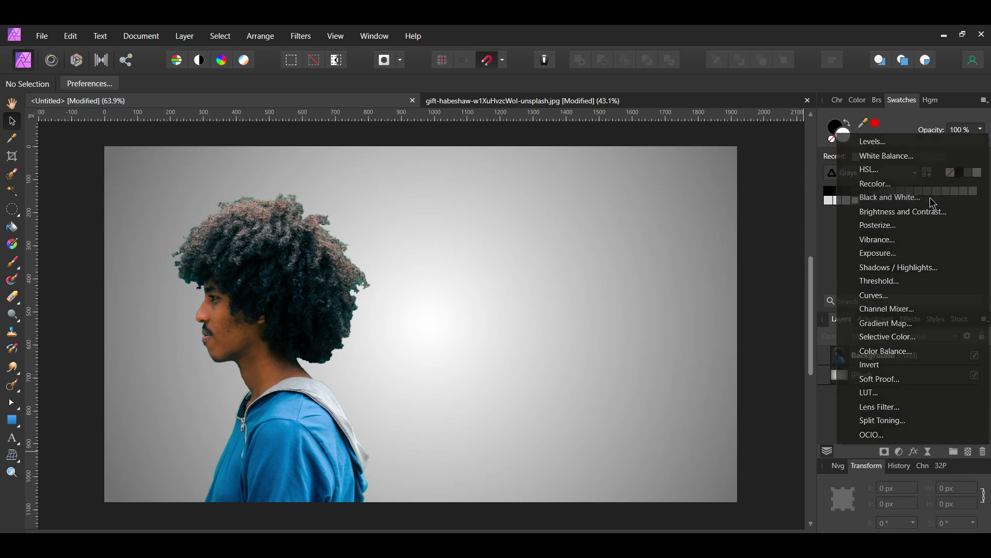
{"action": "left_click", "coordinate": [902, 198]}
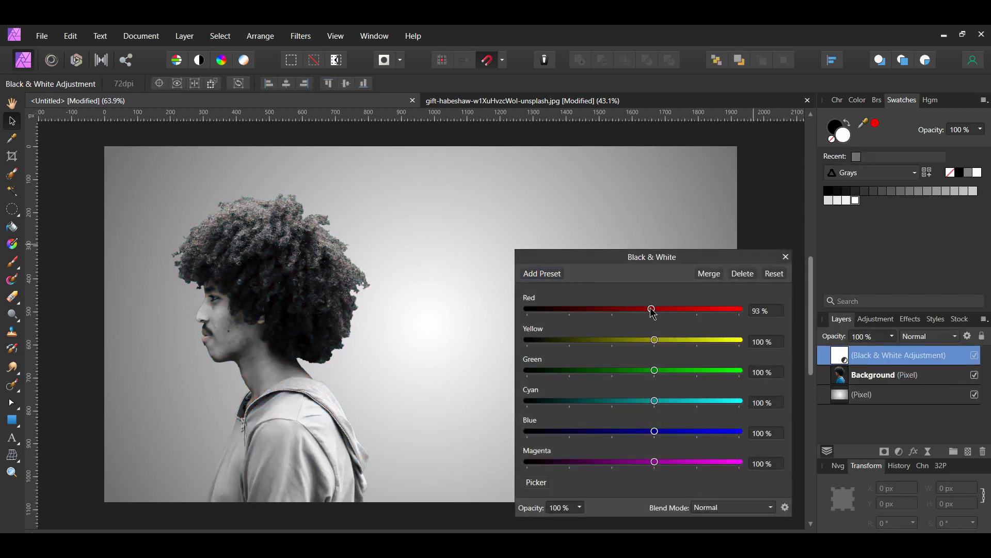
{"action": "left_click_drag", "start_coordinate": [654, 310], "coordinate": [645, 310]}
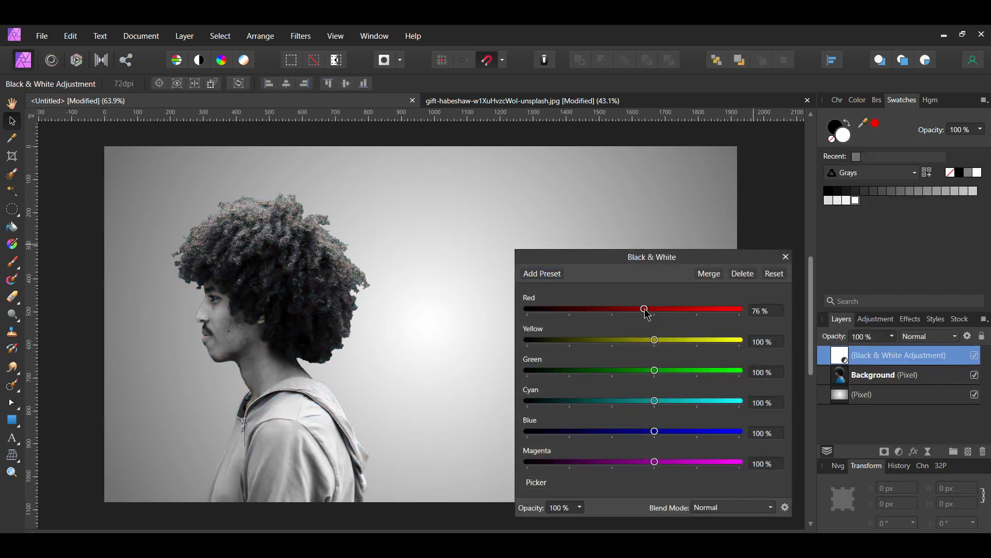
{"action": "left_click", "coordinate": [786, 256]}
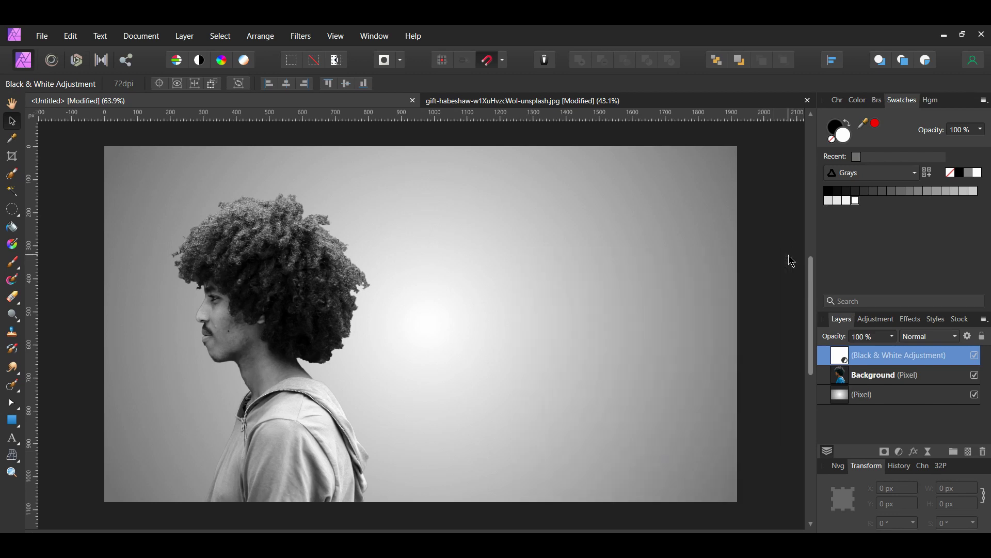
- Add a black mask to the man's Background layer to hide him completely
{"action": "left_click", "coordinate": [869, 381]}
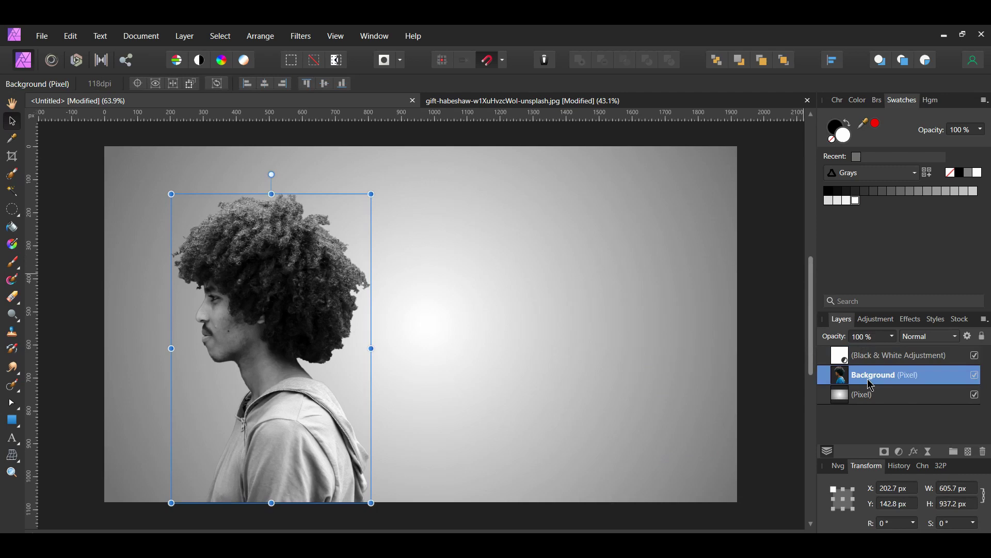
{"action": "left_click", "coordinate": [885, 452]}
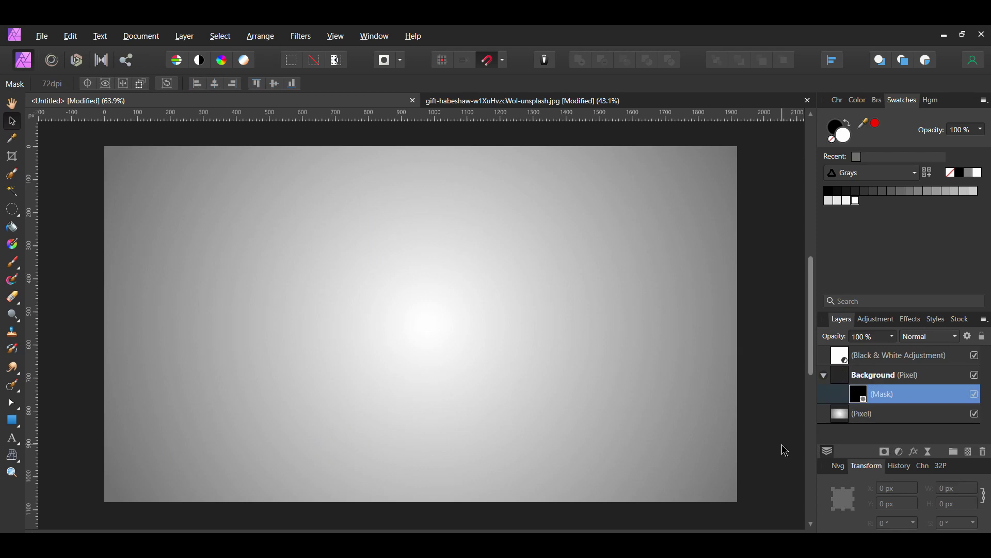
- Switch to Firefox and download the Fog and Smoke brushes starter pack from the Affinity Graphics resource page
{"action": "key", "text": "alt+Tab"}
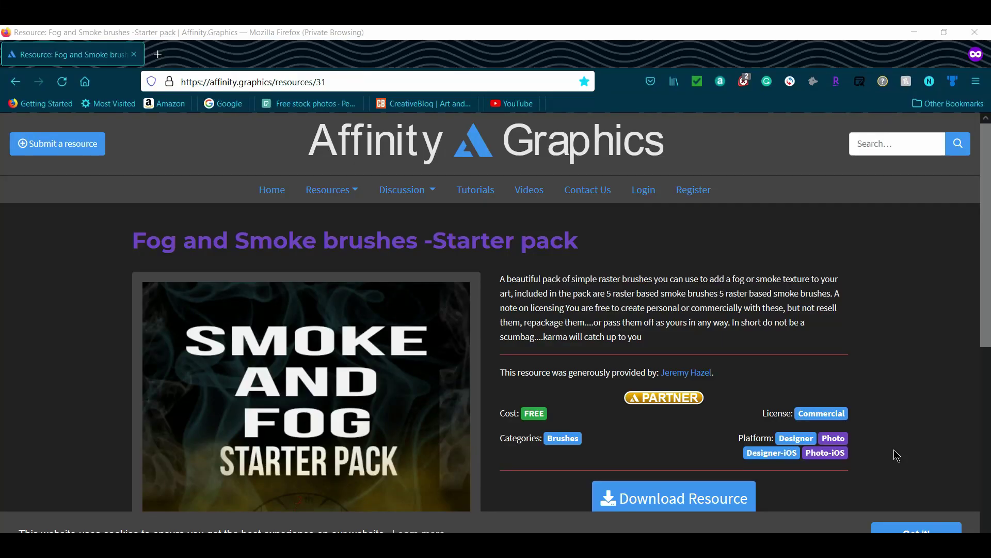
{"action": "left_click", "coordinate": [719, 498]}
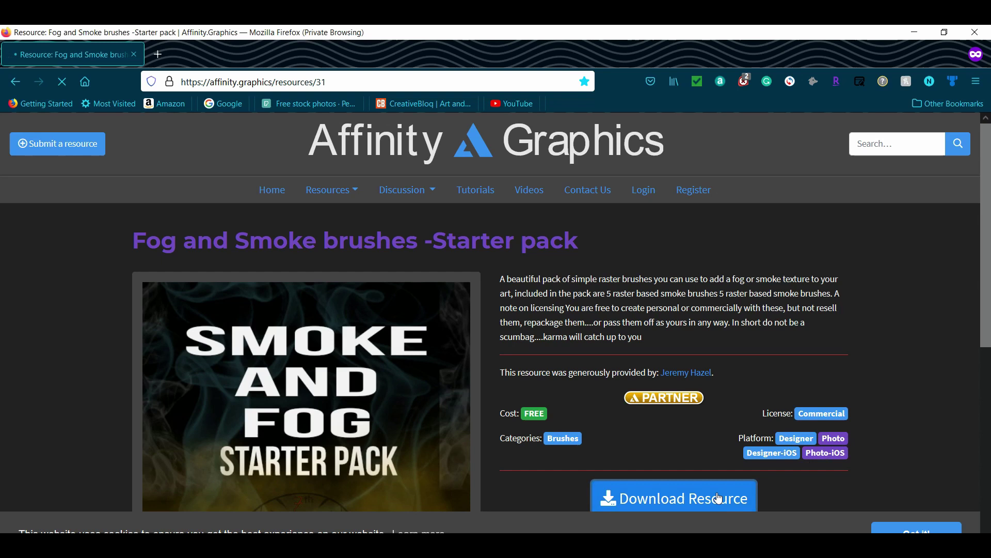
{"action": "left_click", "coordinate": [452, 417]}
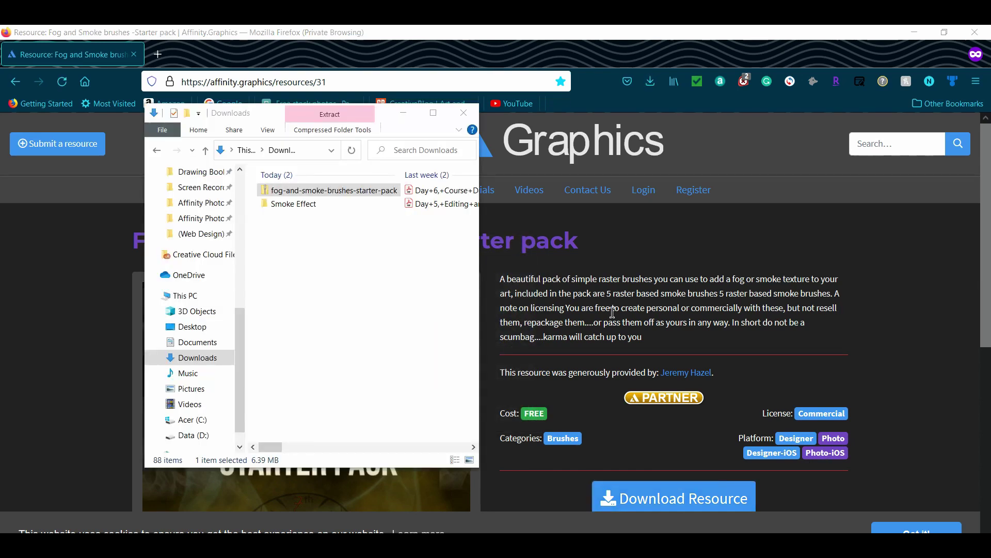
- Extract the fog-and-smoke-brushes-starter-pack archive into the suggested Downloads folder and select the extracted 7SS- Smoke and Fog Starter pack file
{"action": "right_click", "coordinate": [366, 192]}
{"action": "left_click", "coordinate": [404, 246]}
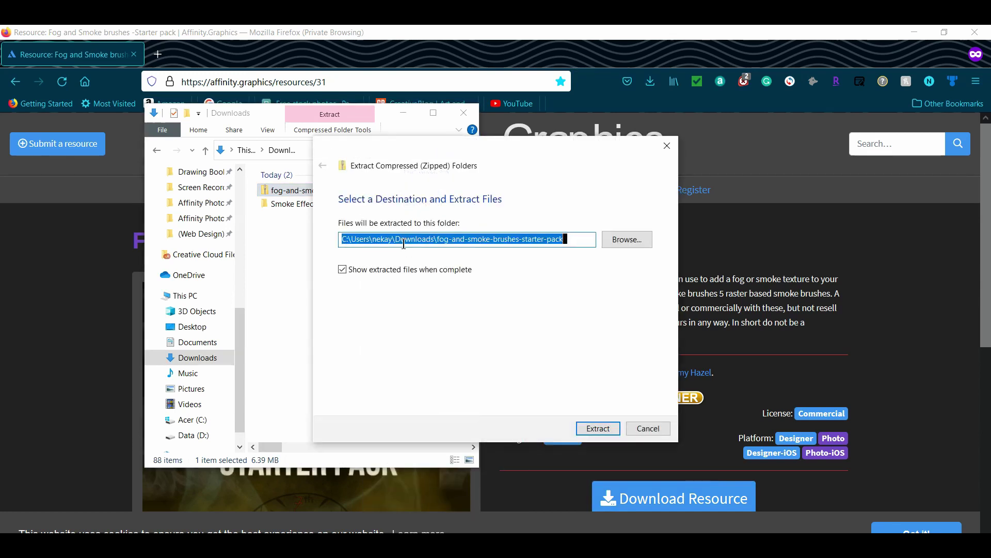
{"action": "left_click", "coordinate": [598, 428]}
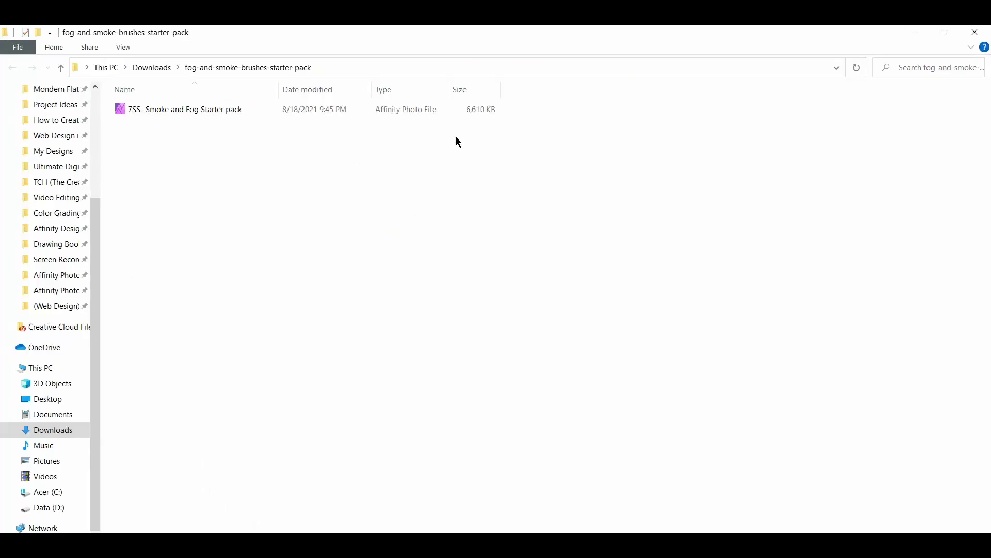
{"action": "left_click", "coordinate": [205, 109]}
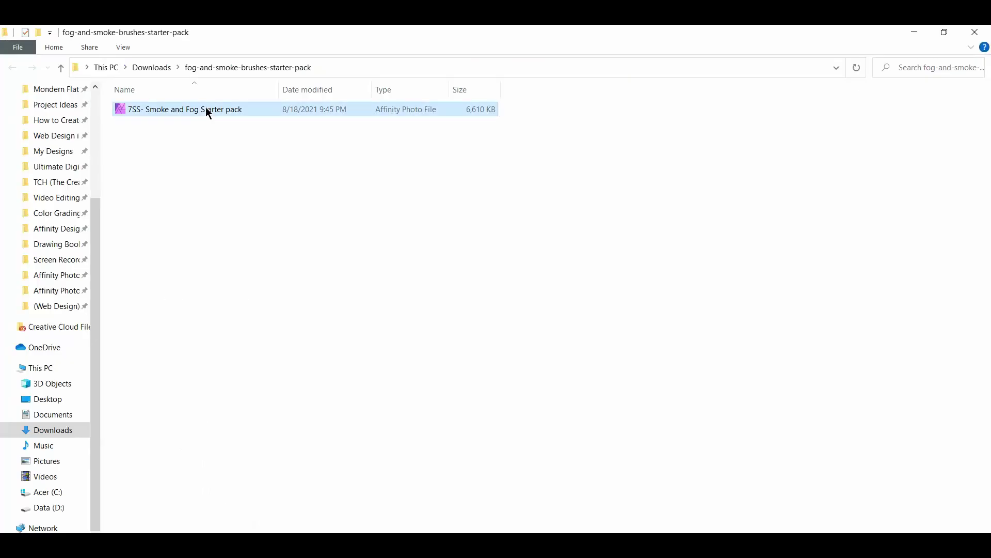
- Open the 7SS- Smoke and Fog Starter pack file with Affinity Photo to import its brushes
{"action": "double_click", "coordinate": [206, 109]}
{"action": "left_click", "coordinate": [490, 312]}
{"action": "right_click", "coordinate": [242, 109]}
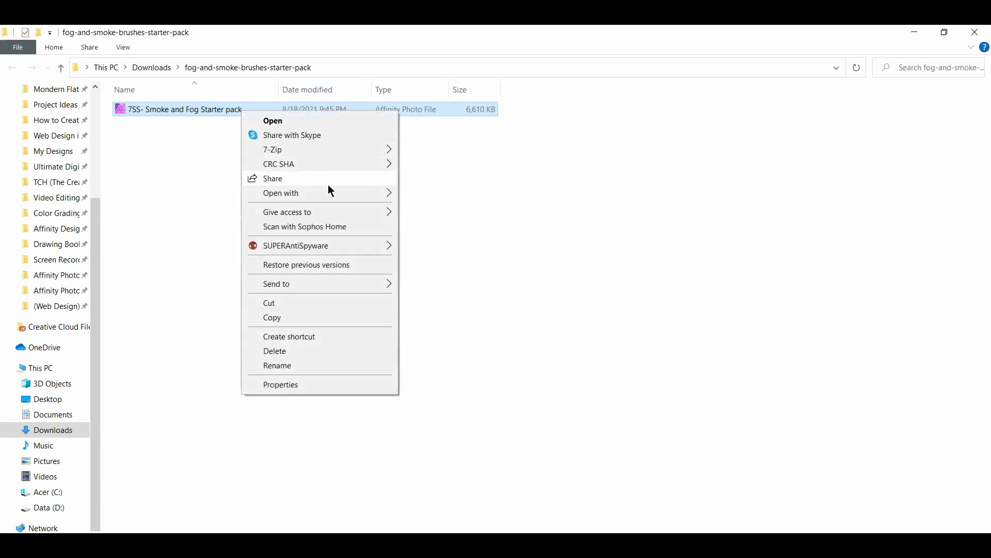
{"action": "mouse_move", "coordinate": [342, 194]}
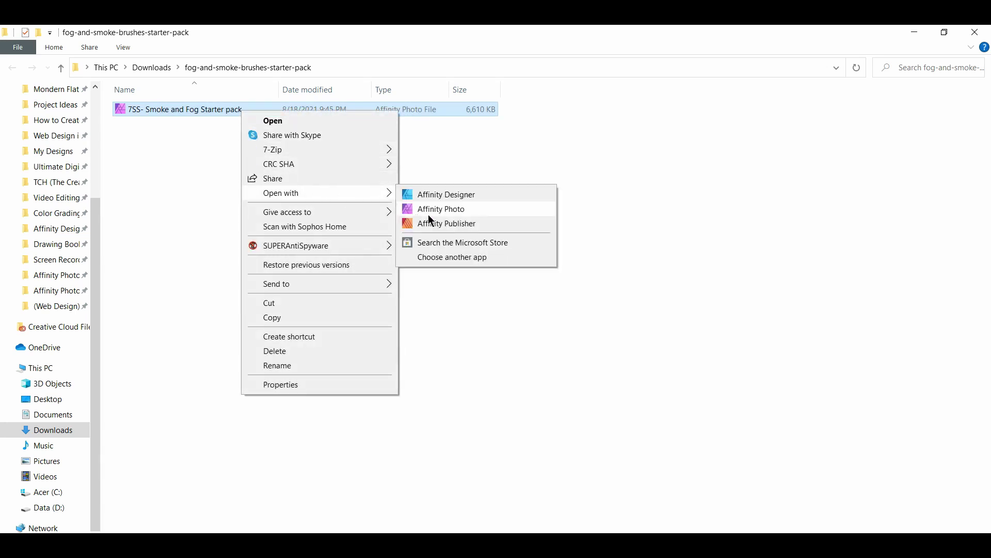
{"action": "left_click", "coordinate": [429, 215]}
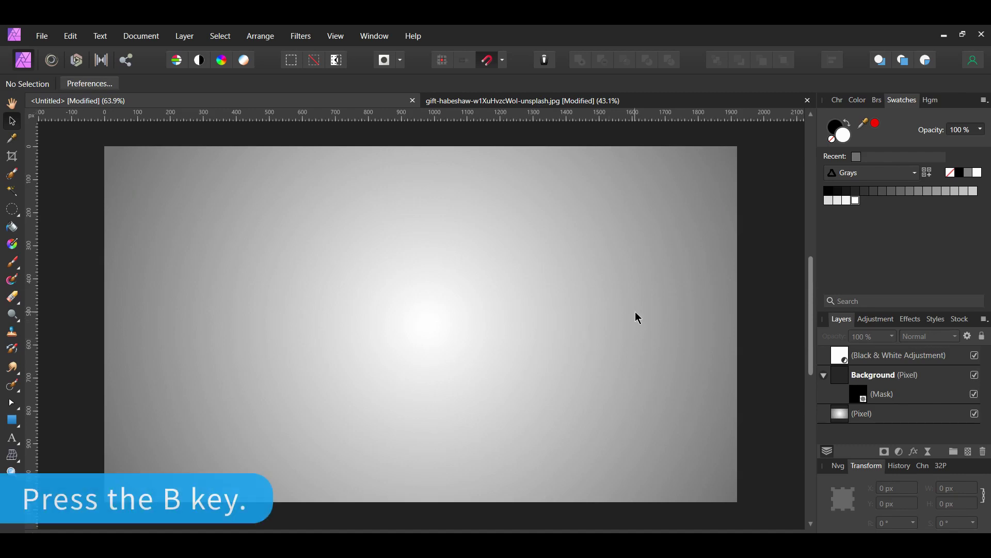
- Activate the Paint Brush and choose the smoke master 5 png brush from the 7SS- Smoke and Fog Starter category
{"action": "key", "text": "b"}
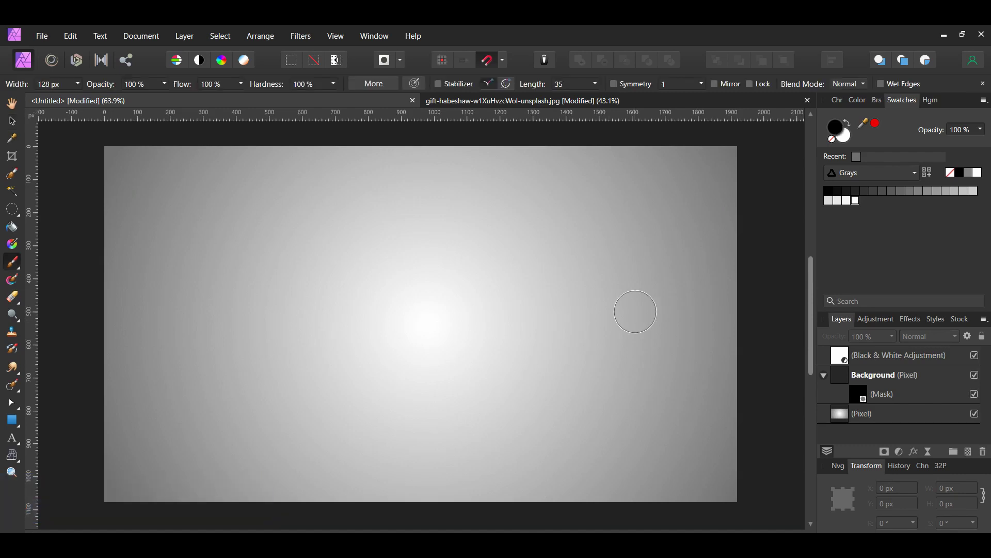
{"action": "left_click", "coordinate": [877, 100]}
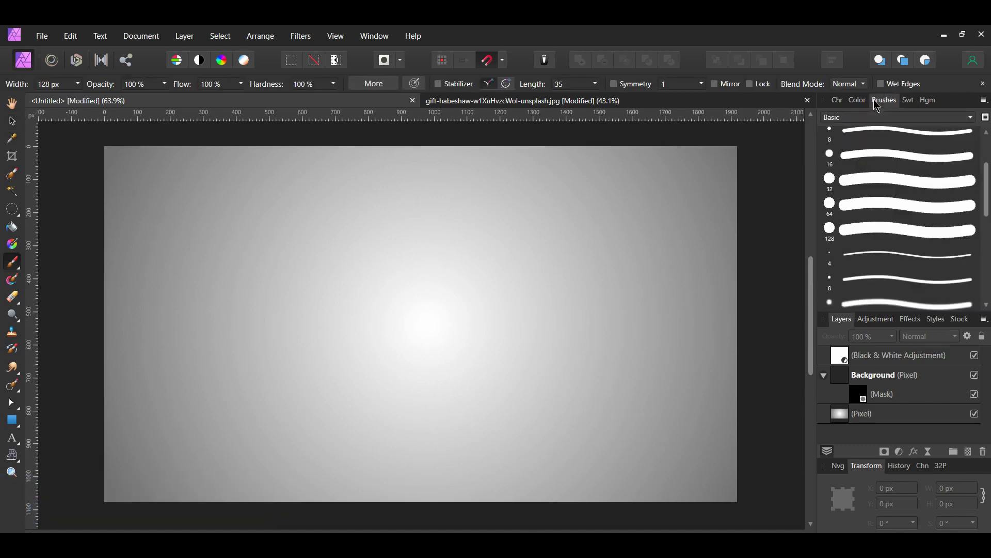
{"action": "left_click", "coordinate": [899, 117]}
{"action": "scroll", "coordinate": [925, 258], "scroll_direction": "down", "scroll_amount": 10}
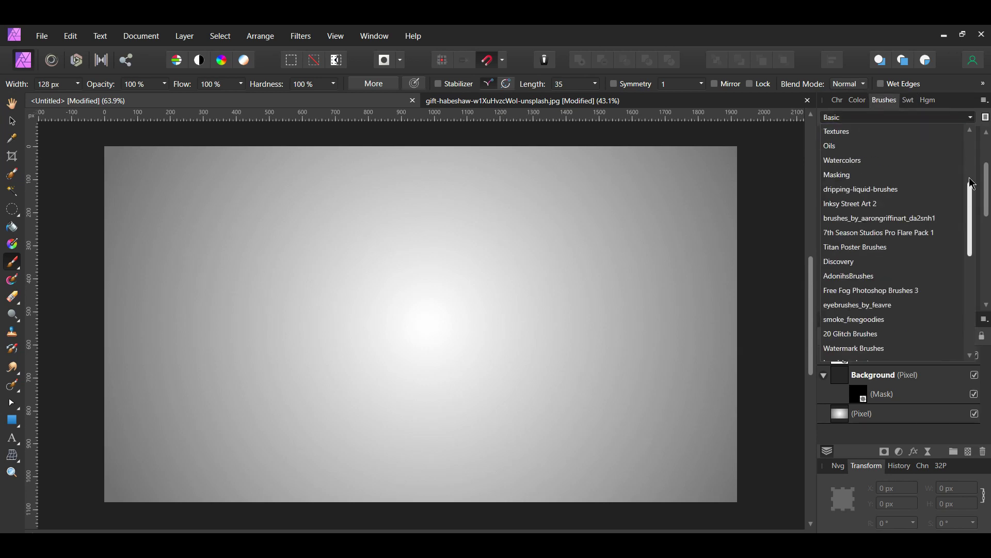
{"action": "left_click", "coordinate": [919, 347]}
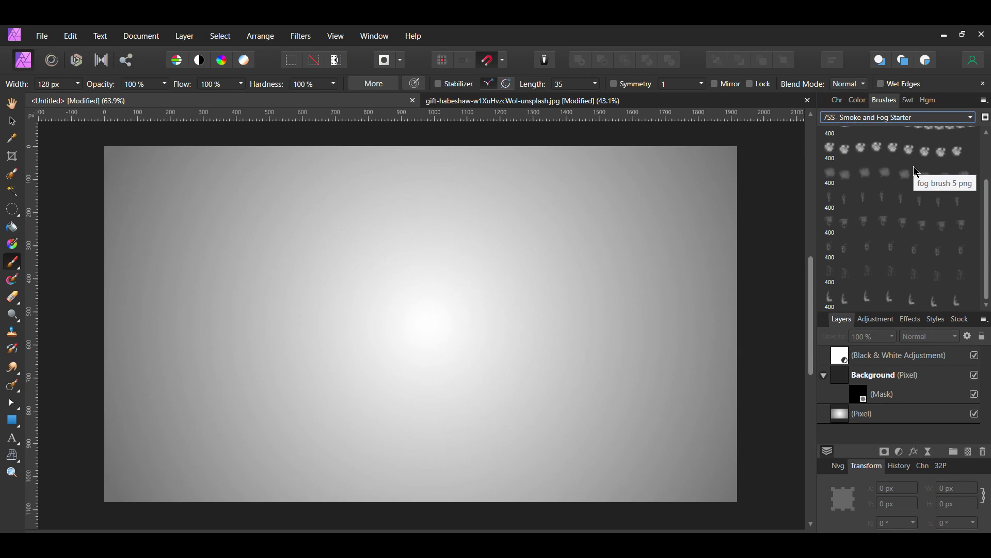
{"action": "left_click", "coordinate": [859, 301]}
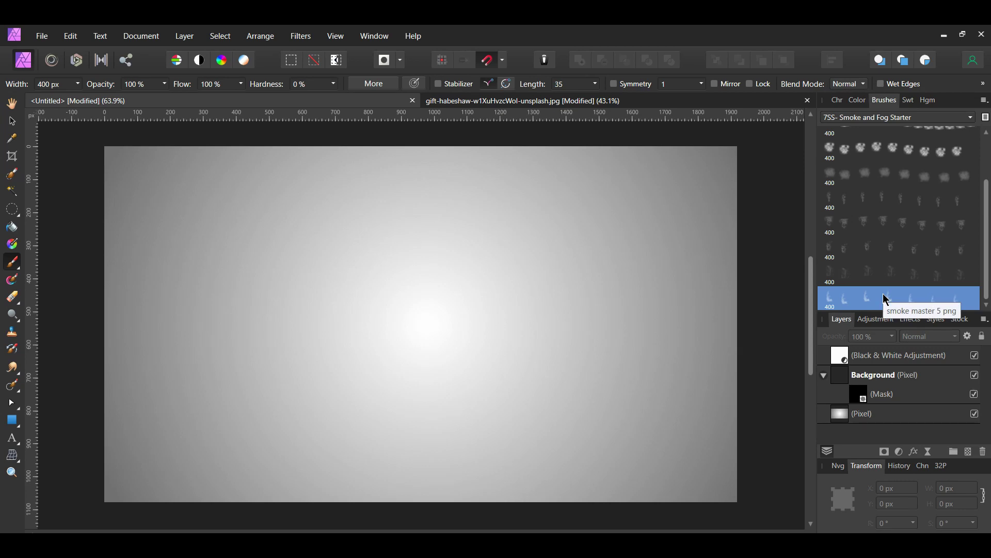
- Paint white on the man's mask with the smoke brush at 391 px to reveal parts of his hair, face and neck
{"action": "left_click", "coordinate": [909, 102]}
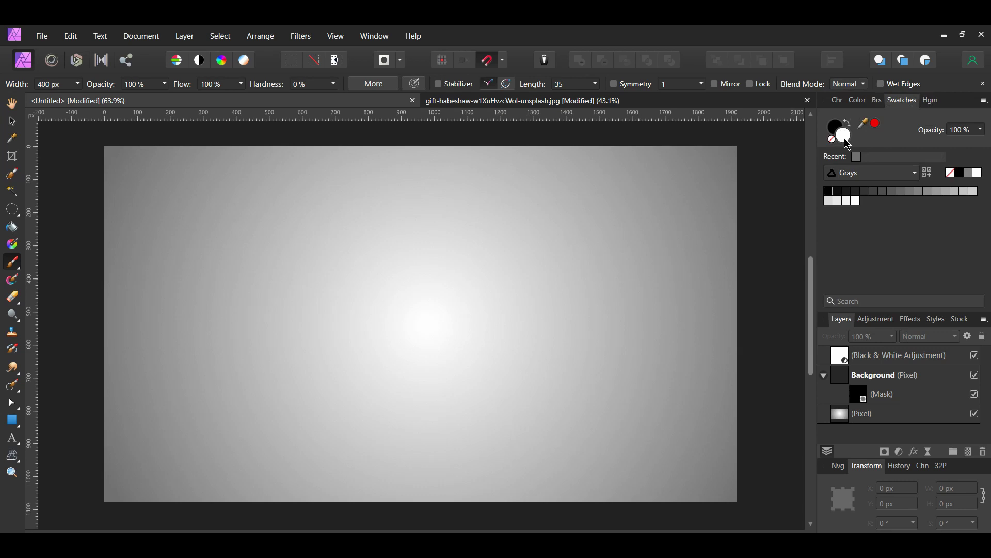
{"action": "left_click", "coordinate": [862, 397]}
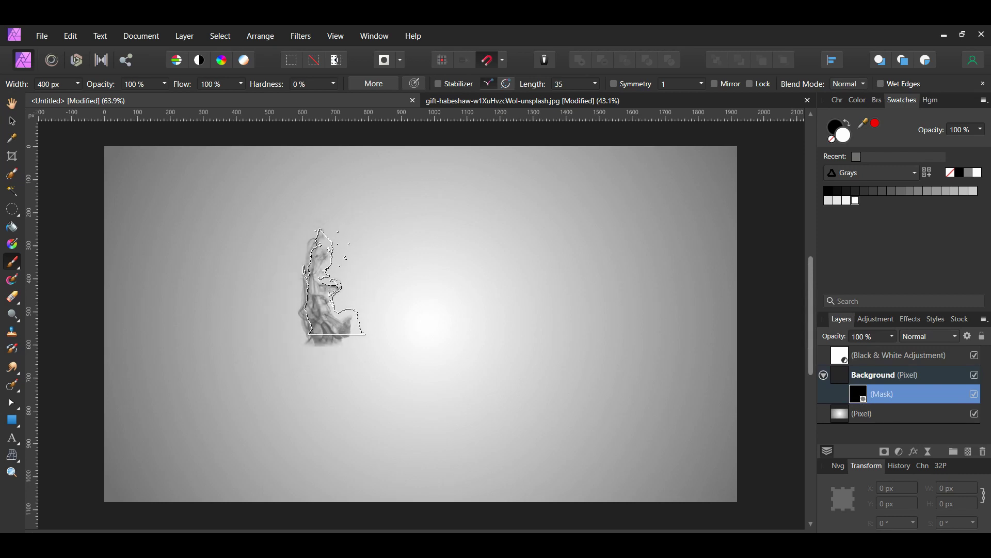
{"action": "key", "text": "["}
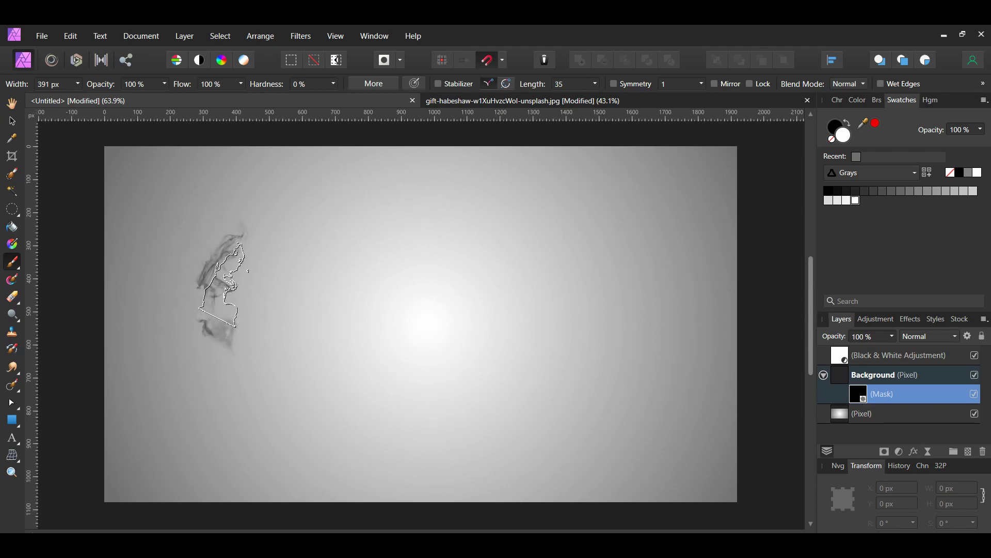
{"action": "mouse_move", "coordinate": [222, 276]}
{"action": "left_mouse_down"}
{"action": "mouse_move", "coordinate": [258, 228]}
{"action": "mouse_move", "coordinate": [283, 259]}
{"action": "mouse_move", "coordinate": [278, 214]}
{"action": "mouse_move", "coordinate": [326, 221]}
{"action": "mouse_move", "coordinate": [366, 282]}
{"action": "left_mouse_up"}
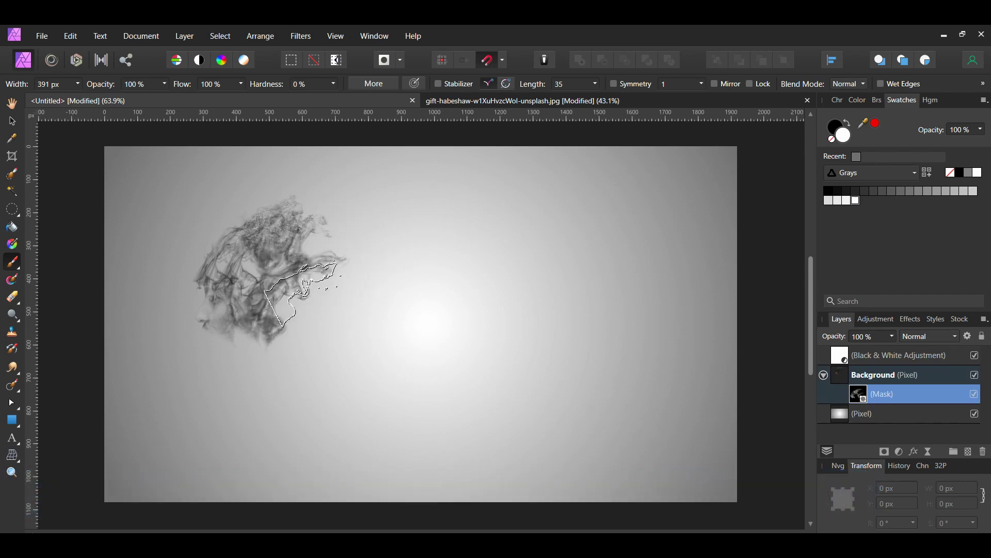
{"action": "left_click", "coordinate": [293, 299]}
{"action": "mouse_move", "coordinate": [276, 374]}
{"action": "left_mouse_down"}
{"action": "mouse_move", "coordinate": [253, 393]}
{"action": "mouse_move", "coordinate": [250, 362]}
{"action": "mouse_move", "coordinate": [285, 352]}
{"action": "mouse_move", "coordinate": [265, 351]}
{"action": "left_mouse_up"}
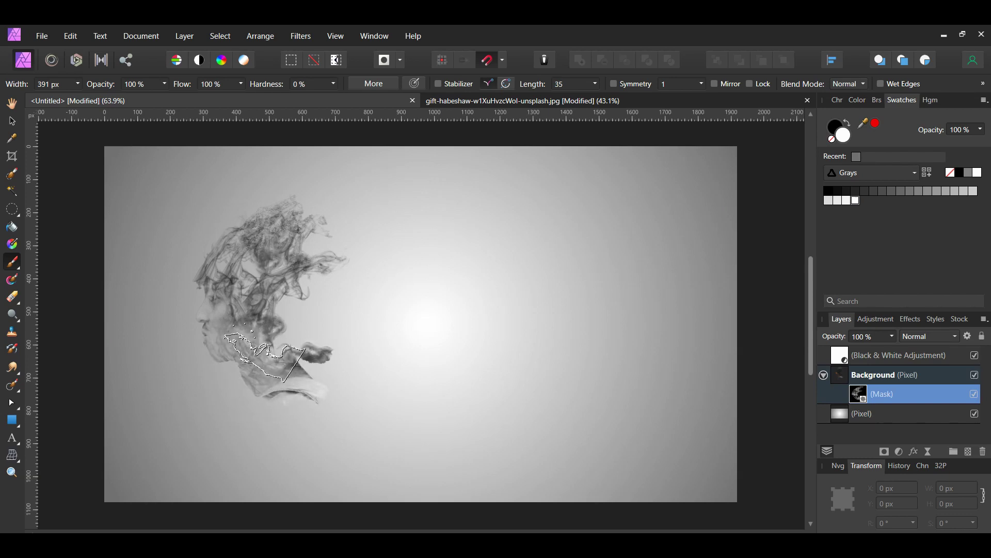
{"action": "mouse_move", "coordinate": [365, 317]}
{"action": "left_mouse_down"}
{"action": "mouse_move", "coordinate": [332, 296]}
{"action": "mouse_move", "coordinate": [344, 300]}
{"action": "mouse_move", "coordinate": [374, 262]}
{"action": "mouse_move", "coordinate": [355, 276]}
{"action": "mouse_move", "coordinate": [370, 288]}
{"action": "mouse_move", "coordinate": [392, 277]}
{"action": "mouse_move", "coordinate": [385, 260]}
{"action": "mouse_move", "coordinate": [382, 270]}
{"action": "left_mouse_up"}
- Reduce the brush to 282.5 px and then 240.9 px while painting in the rest of the hair, face and jacket on the mask
{"action": "key", "text": "bracketleft"}
{"action": "key", "text": "bracketleft"}
{"action": "key", "text": "bracketleft"}
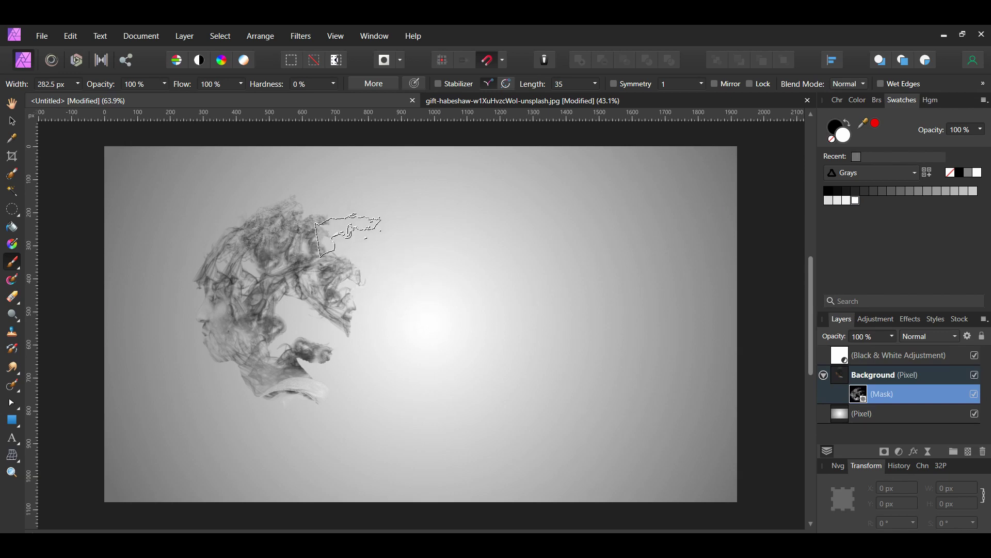
{"action": "mouse_move", "coordinate": [337, 198]}
{"action": "left_mouse_down"}
{"action": "mouse_move", "coordinate": [311, 322]}
{"action": "mouse_move", "coordinate": [326, 322]}
{"action": "mouse_move", "coordinate": [316, 317]}
{"action": "mouse_move", "coordinate": [357, 358]}
{"action": "mouse_move", "coordinate": [333, 336]}
{"action": "left_mouse_up"}
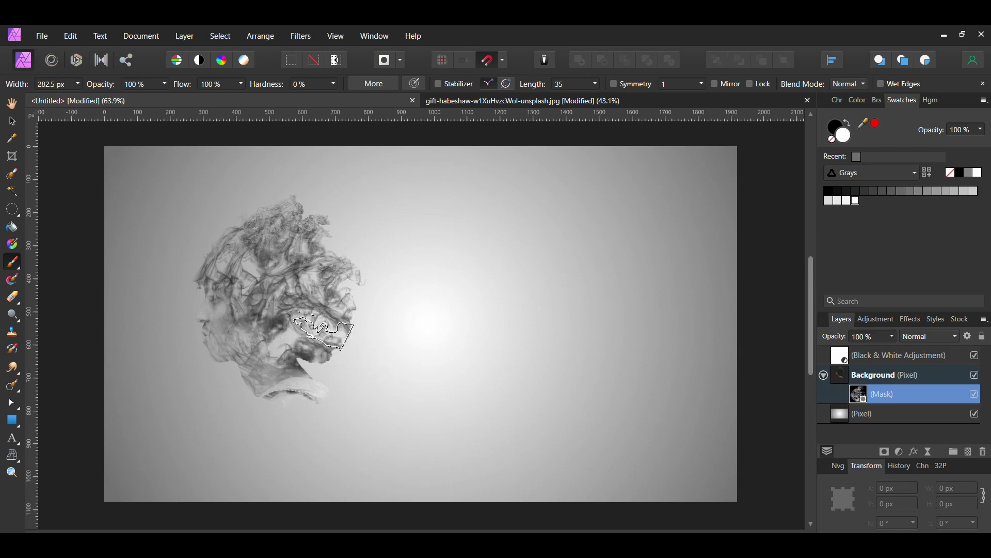
{"action": "key", "text": "["}
{"action": "key", "text": "["}
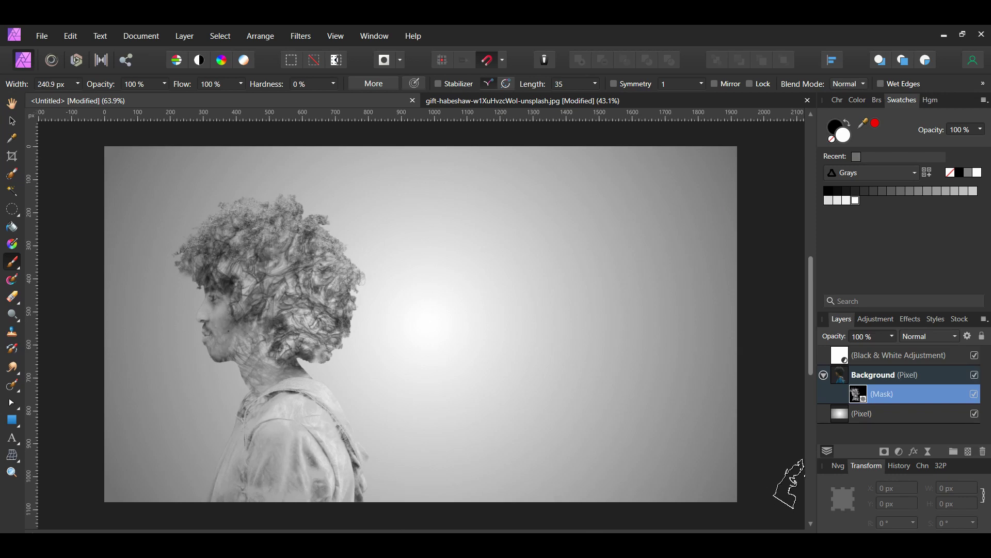
- Add a pixel layer above the Black & White adjustment and stamp a black 421.3 px smoke wisp behind the head
{"action": "left_click", "coordinate": [970, 454]}
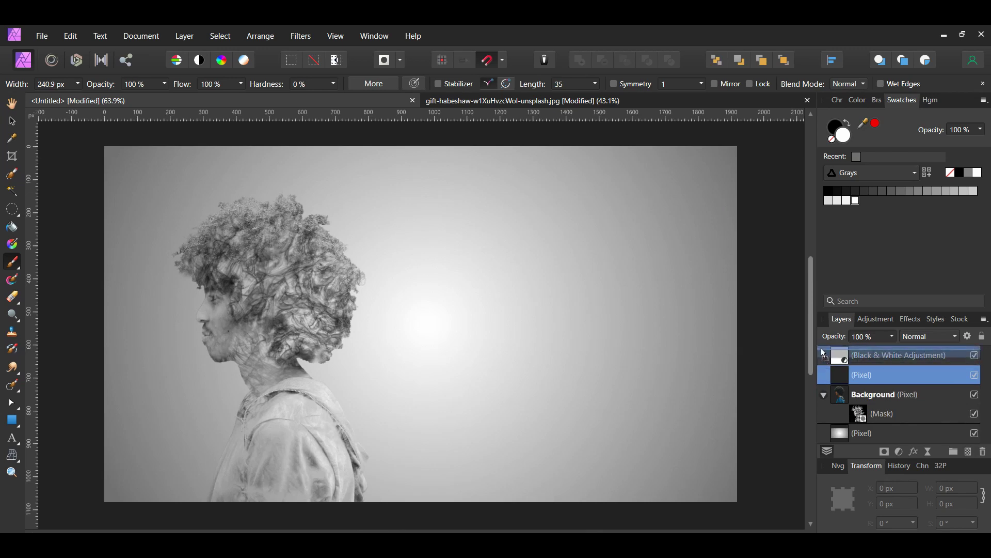
{"action": "key", "text": "ctrl+bracketright"}
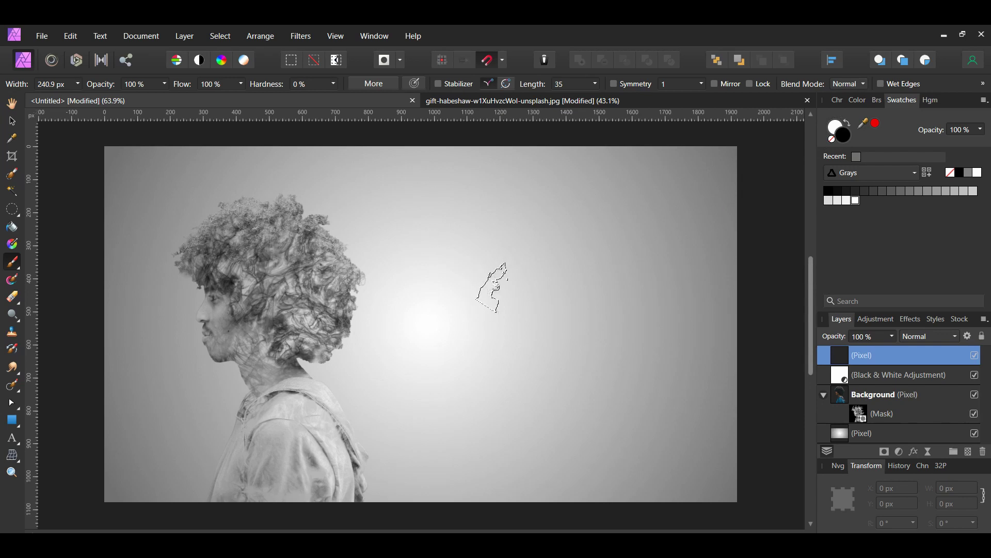
{"action": "left_click", "coordinate": [518, 361]}
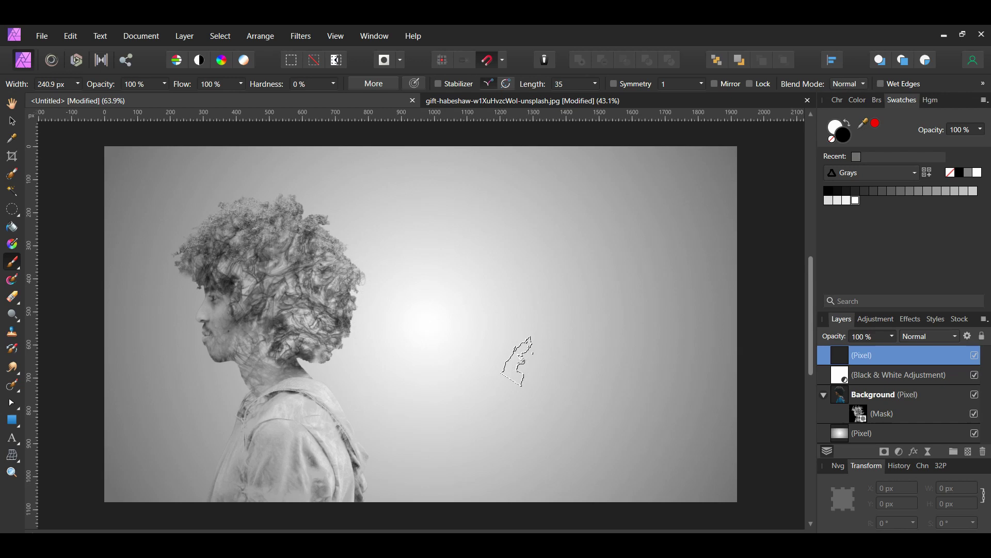
{"action": "left_click", "coordinate": [411, 311]}
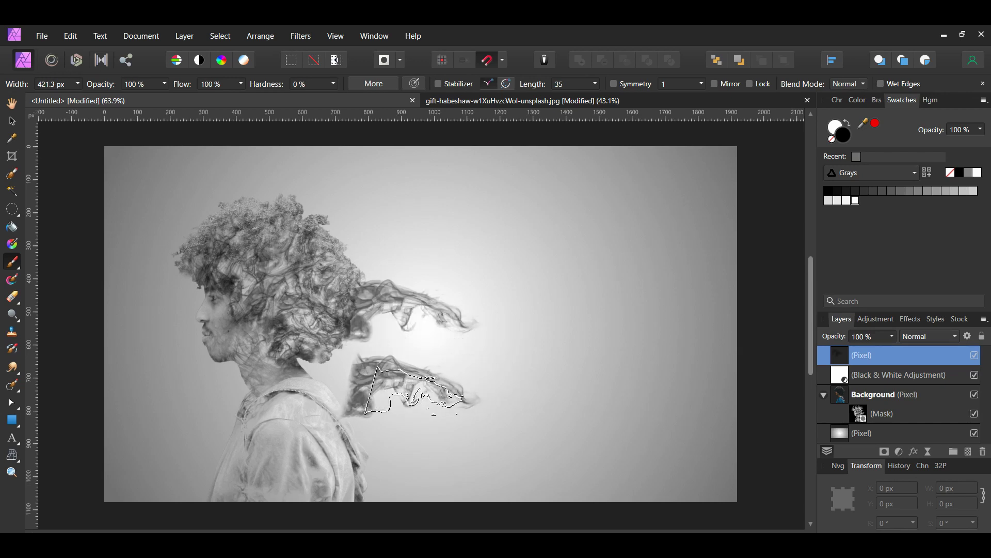
- Undo the misplaced stamp, rotate the smoke brush and stamp a downward wisp from the lower back of the hair
{"action": "key", "text": "ctrl+z"}
{"action": "key", "text": "Right"}
{"action": "key", "text": "Right"}
{"action": "key", "text": "Right"}
{"action": "key", "text": "Right"}
{"action": "key", "text": "Right"}
{"action": "key", "text": "Right"}
{"action": "key", "text": "Right"}
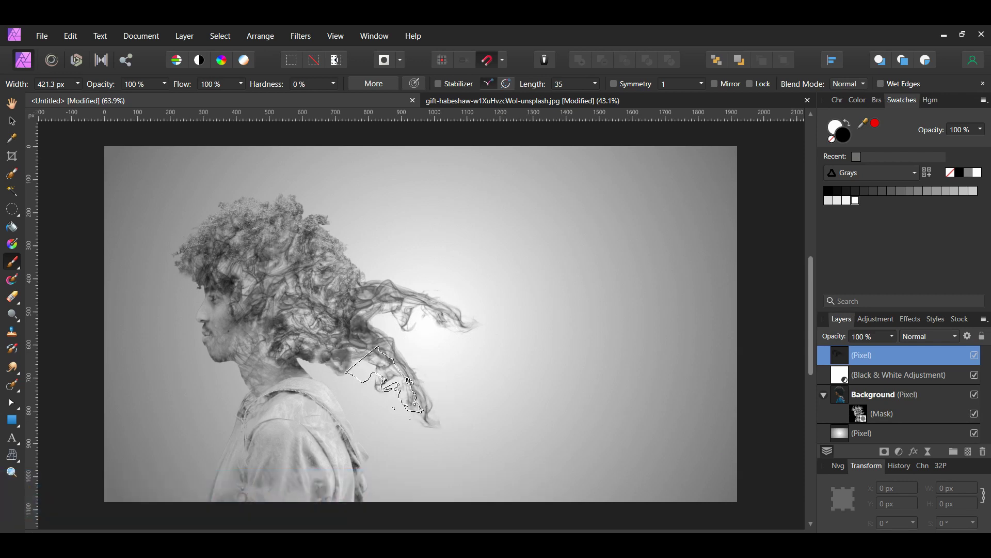
{"action": "left_click", "coordinate": [510, 267]}
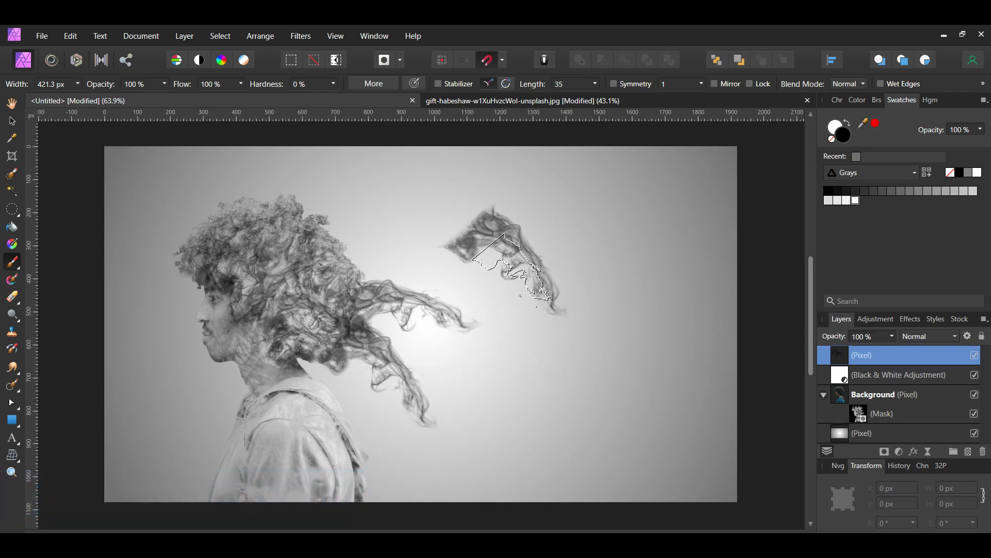
- Rotate the smoke brush, reduce it to 304.4 px and stamp two rising wisps from the upper back of the hair
{"action": "key", "text": "Left"}
{"action": "key", "text": "Left"}
{"action": "key", "text": "Left"}
{"action": "key", "text": "Left"}
{"action": "key", "text": "Left"}
{"action": "key", "text": "Left"}
{"action": "key", "text": "Left"}
{"action": "key", "text": "Left"}
{"action": "key", "text": "Left"}
{"action": "key", "text": "Left"}
{"action": "key", "text": "Left"}
{"action": "key", "text": "Left"}
{"action": "key", "text": "Left"}
{"action": "key", "text": "Left"}
{"action": "key", "text": "bracketleft"}
{"action": "key", "text": "bracketleft"}
{"action": "left_click", "coordinate": [398, 250]}
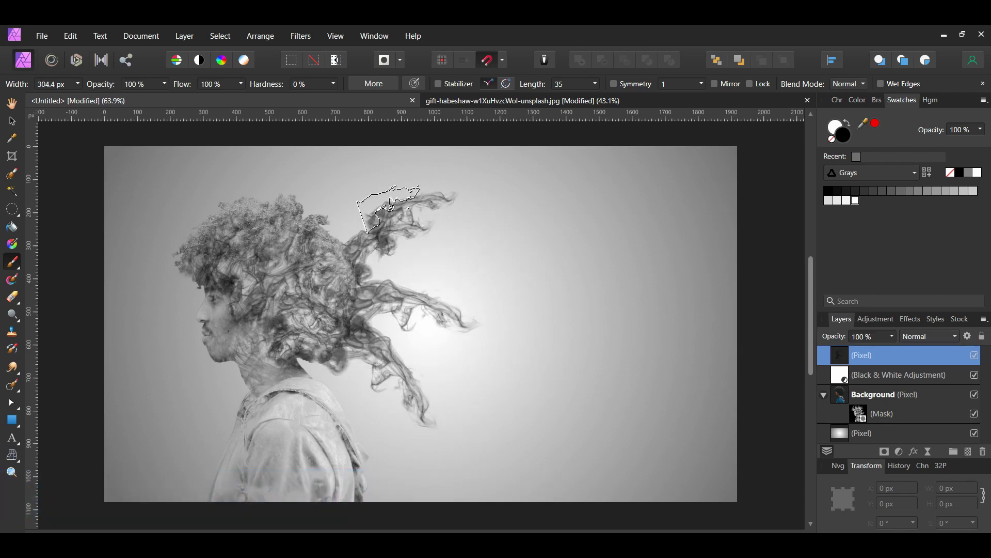
{"action": "key", "text": "ctrl+z"}
{"action": "left_click", "coordinate": [422, 203]}
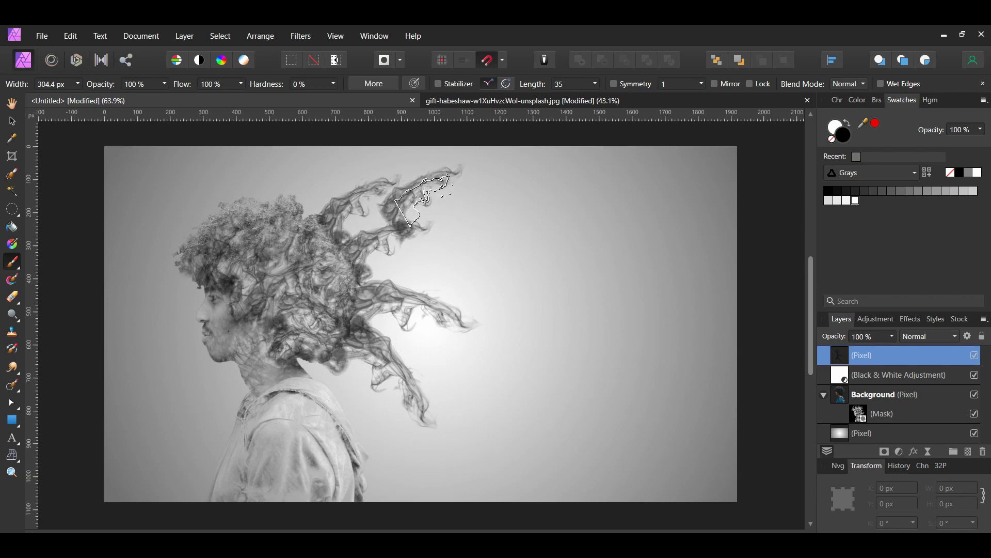
- Rotate the smoke brush upward, enlarge it to 334.5 px and stamp a wisp rising from the front of the hair
{"action": "key", "text": "Left"}
{"action": "key", "text": "Left"}
{"action": "key", "text": "Left"}
{"action": "key", "text": "Left"}
{"action": "key", "text": "Left"}
{"action": "key", "text": "Left"}
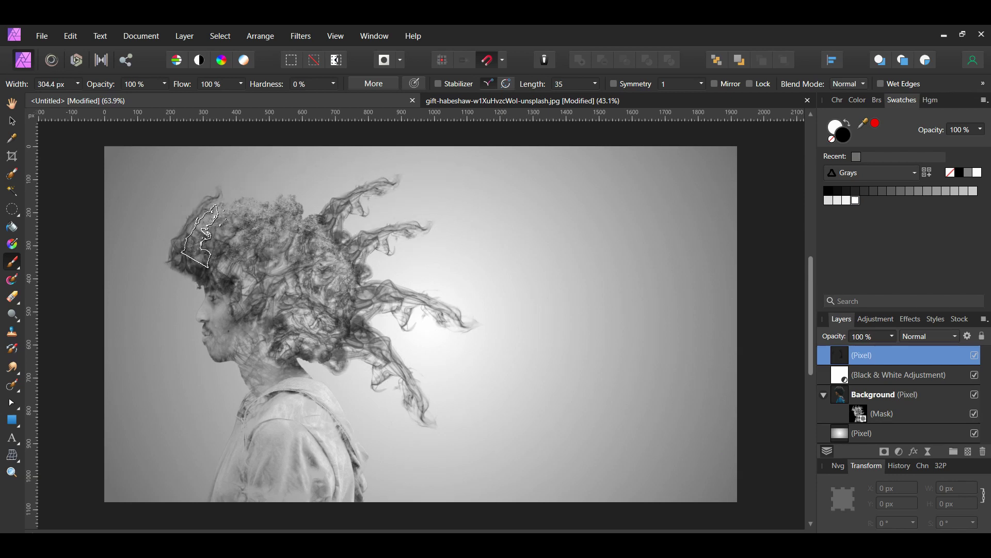
{"action": "left_click", "coordinate": [205, 231]}
{"action": "key", "text": "bracketright"}
{"action": "key", "text": "bracketright"}
{"action": "key", "text": "bracketright"}
{"action": "left_click", "coordinate": [205, 223]}
- Rotate the smoke brush toward the back of the head and stamp a 334.5 px wisp on top of the hair
{"action": "key", "text": "Right"}
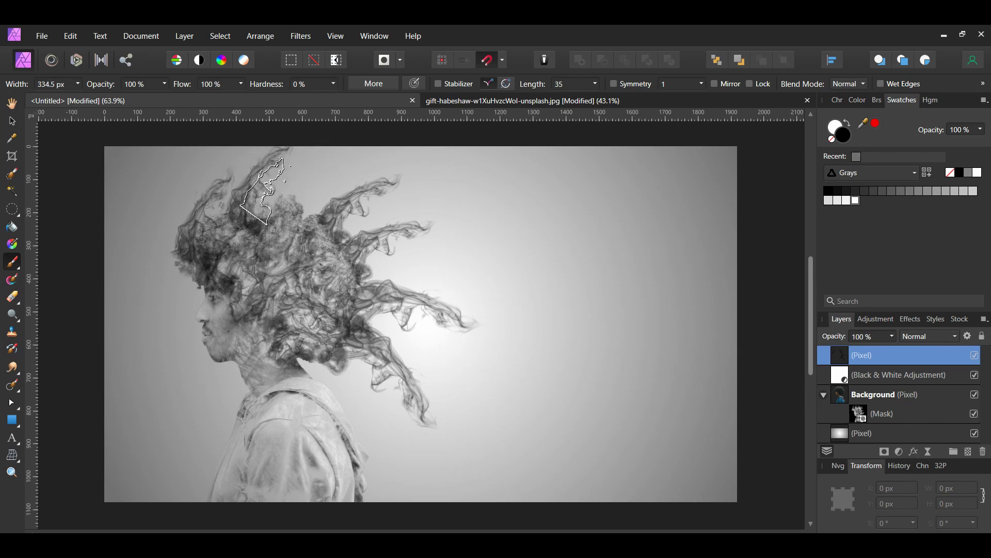
{"action": "key", "text": "Right"}
{"action": "key", "text": "Right"}
{"action": "key", "text": "Right"}
{"action": "key", "text": "Right"}
{"action": "left_click", "coordinate": [271, 199]}
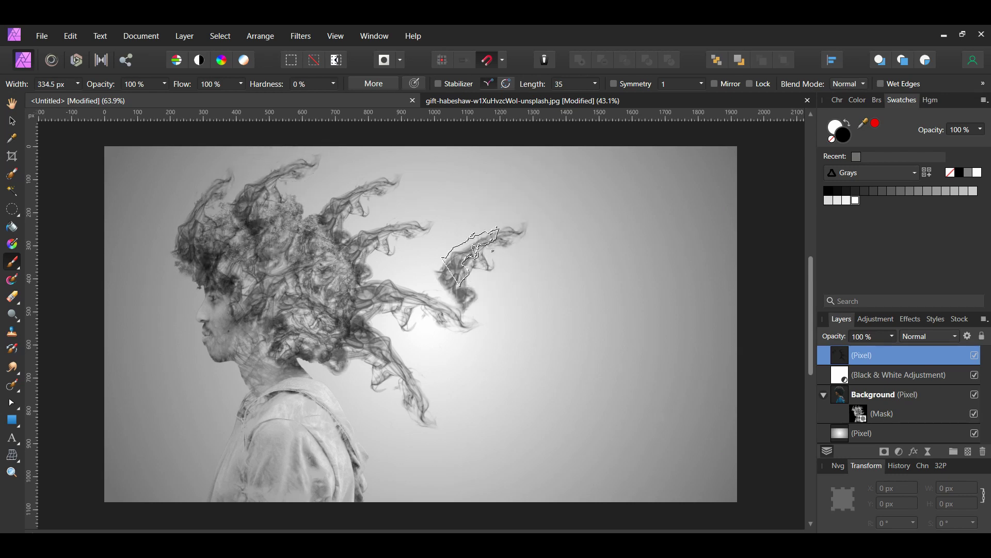
- Undo the stray stamp, reduce the smoke brush to 174.6 px and add a small wisp between the larger ones on top
{"action": "key", "text": "ctrl+z"}
{"action": "key", "text": "bracketleft"}
{"action": "key", "text": "bracketleft"}
{"action": "key", "text": "bracketleft"}
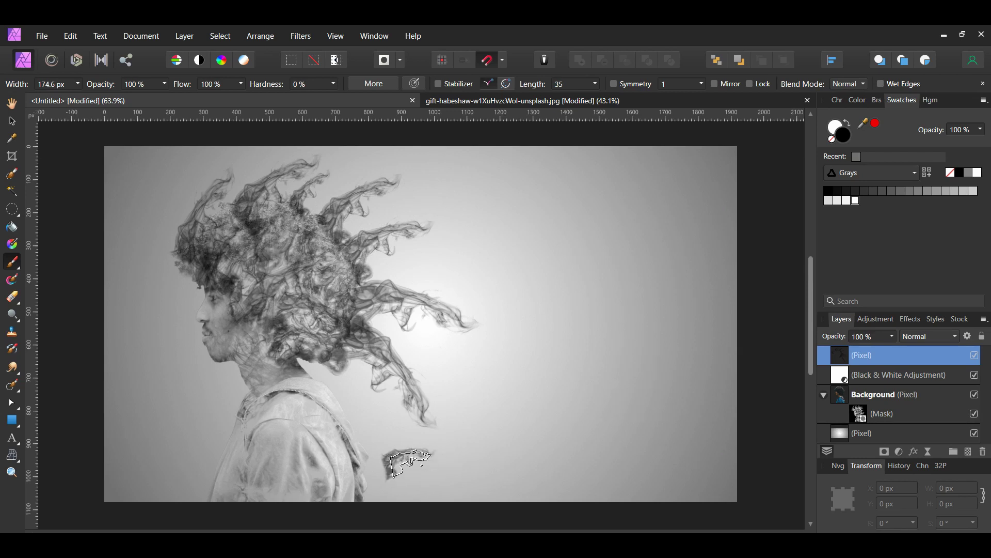
- Switch to the smoke brush listed just above smoke master 4 png and stamp smoke behind the man's back at 400 and 529 px
{"action": "left_click", "coordinate": [882, 102]}
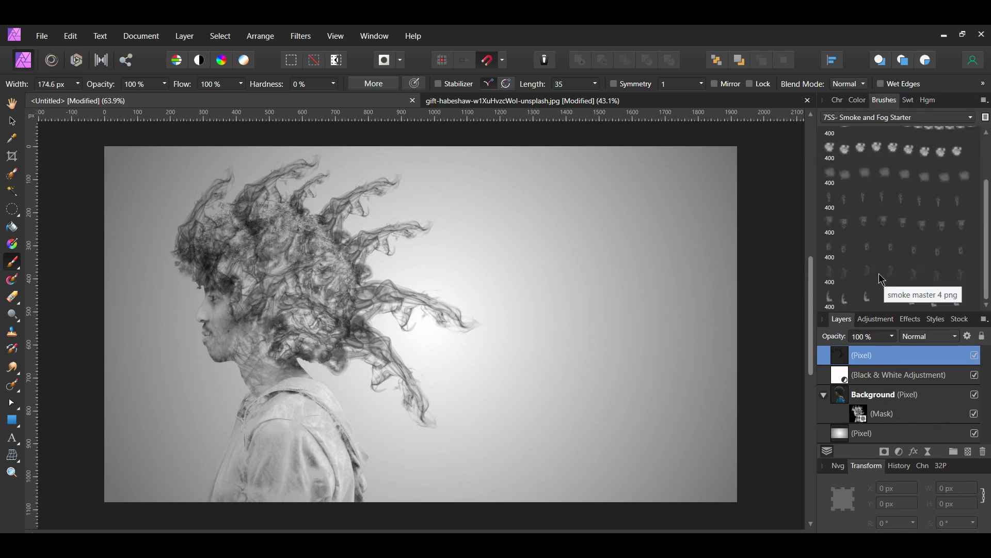
{"action": "left_click", "coordinate": [874, 251]}
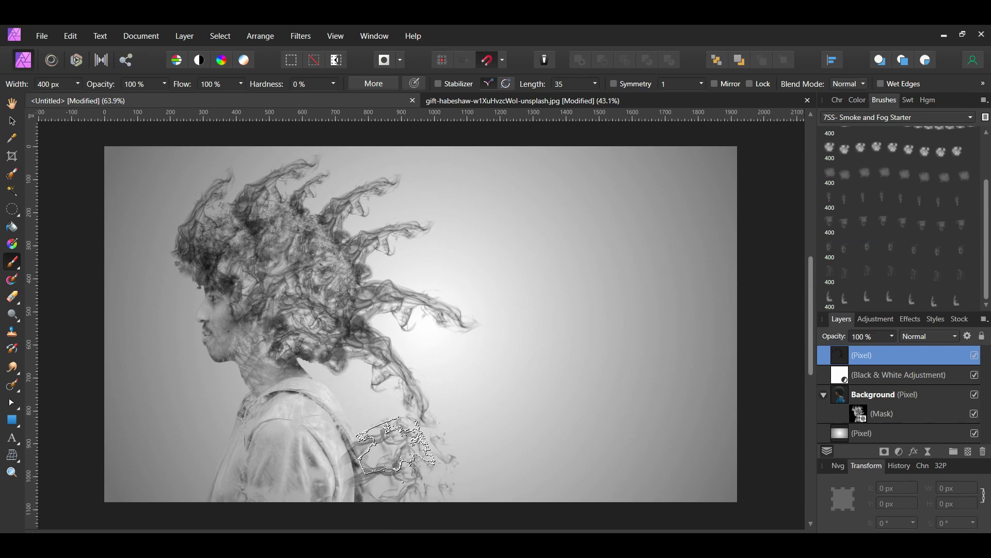
{"action": "key", "text": "]"}
{"action": "key", "text": "]"}
{"action": "left_click", "coordinate": [416, 441]}
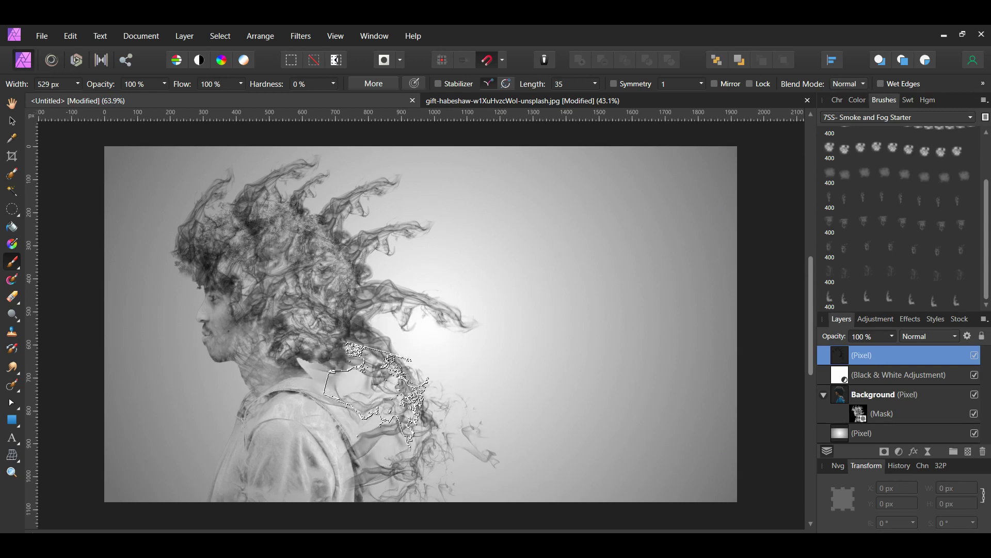
- Reduce the smoke brush to 382.2 px and stamp smoke at the nape and behind the shoulder
{"action": "key", "text": "["}
{"action": "key", "text": "["}
{"action": "left_click", "coordinate": [335, 375]}
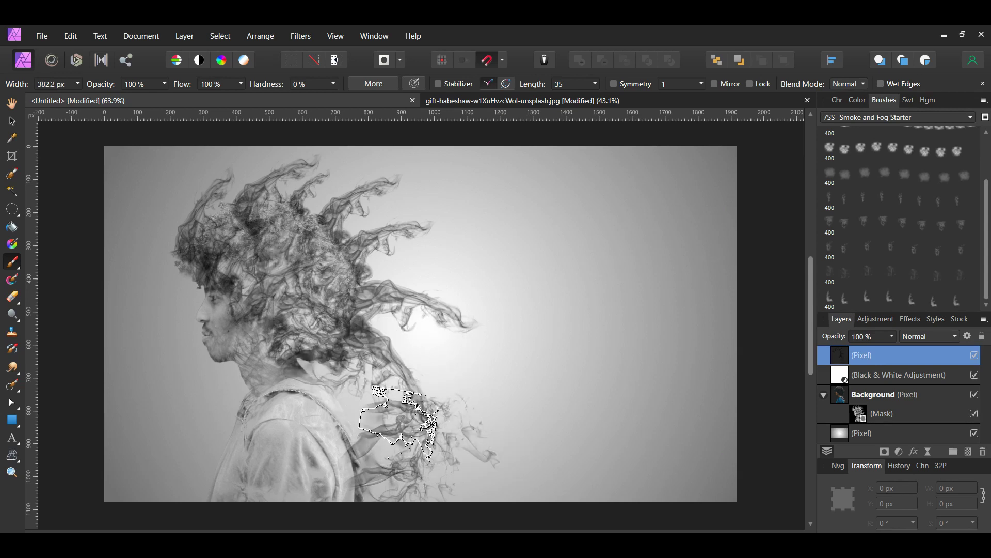
{"action": "left_click", "coordinate": [371, 407]}
- Enlarge the smoke brush to 768.7 px and stamp large smoke trails flowing from the back across the lower background
{"action": "key", "text": "]"}
{"action": "key", "text": "]"}
{"action": "key", "text": "]"}
{"action": "key", "text": "]"}
{"action": "key", "text": "]"}
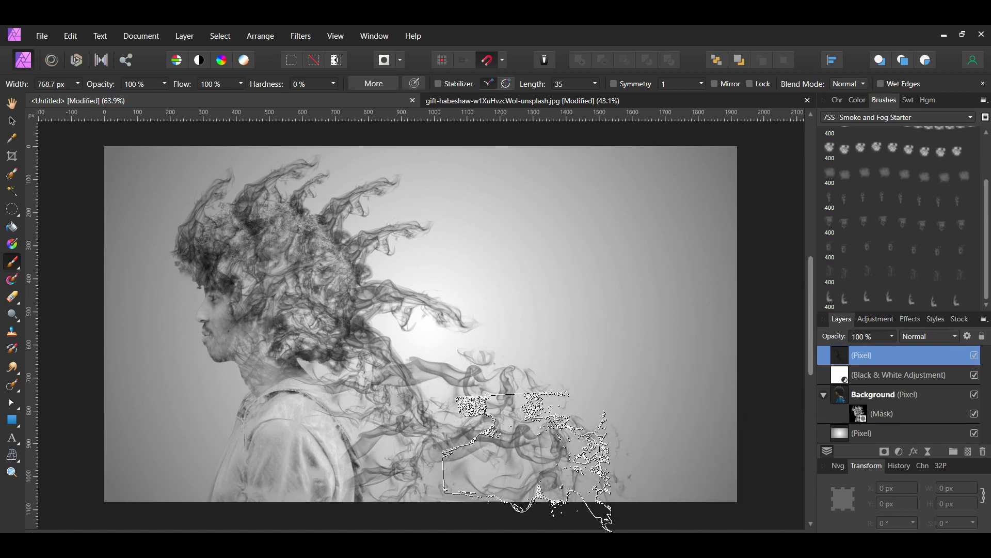
- Reduce the smoke brush to 472.1 px and add smoke trailing from the back of the hair across the middle of the background
{"action": "key", "text": "bracketleft"}
{"action": "key", "text": "bracketleft"}
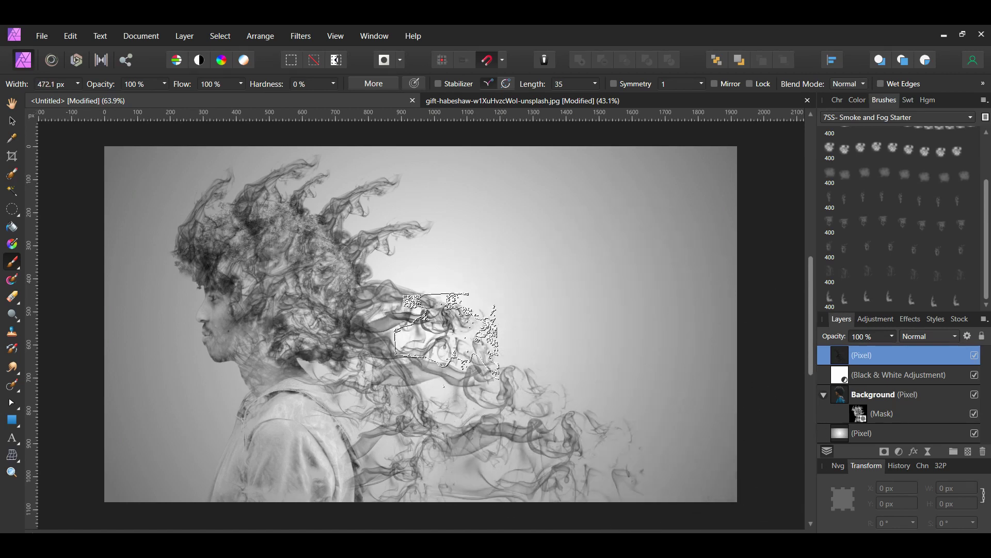
{"action": "left_click_drag", "start_coordinate": [447, 336], "coordinate": [594, 356]}
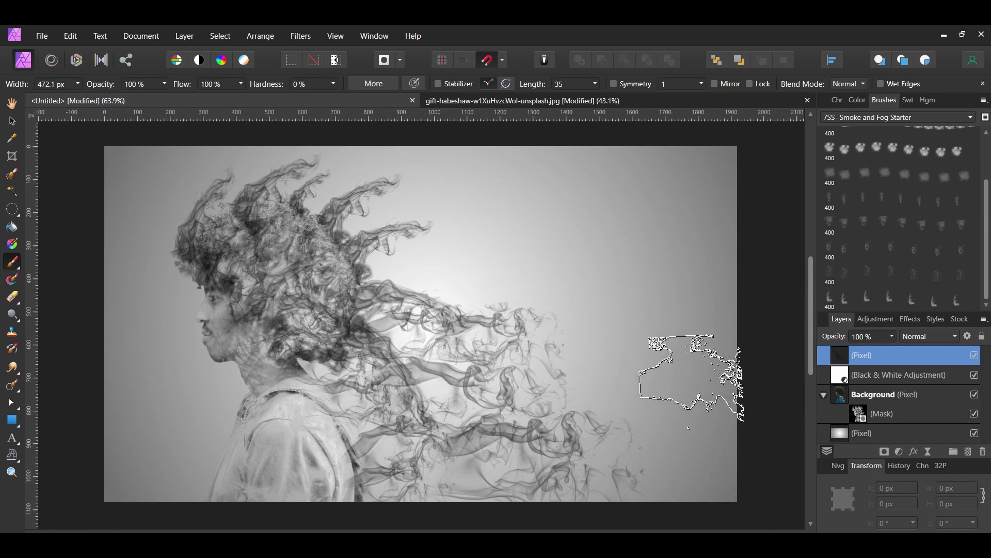
- Enlarge the smoke brush to 624.4 px and stamp smoke over the back and crown of the hair
{"action": "key", "text": "bracketright"}
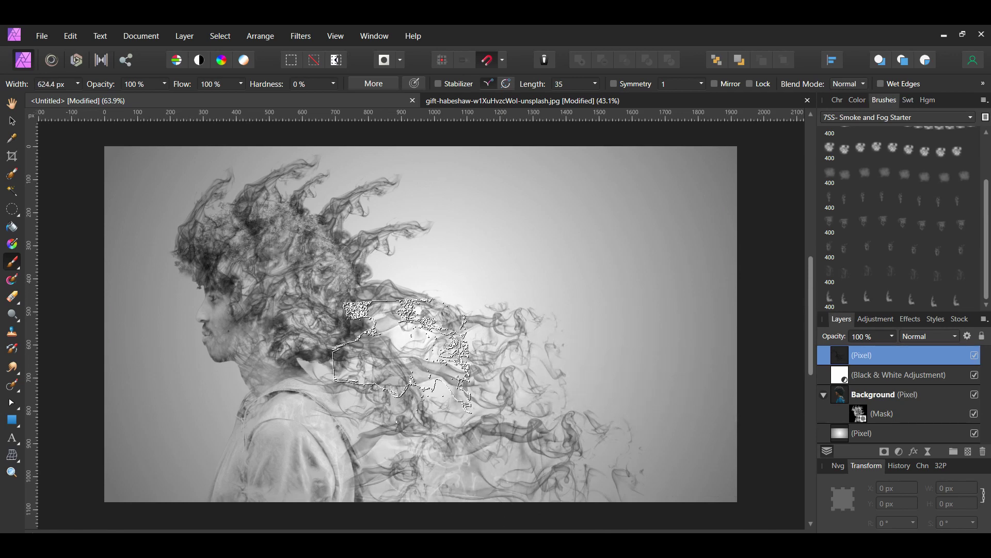
{"action": "left_click", "coordinate": [320, 275]}
{"action": "left_click", "coordinate": [299, 175]}
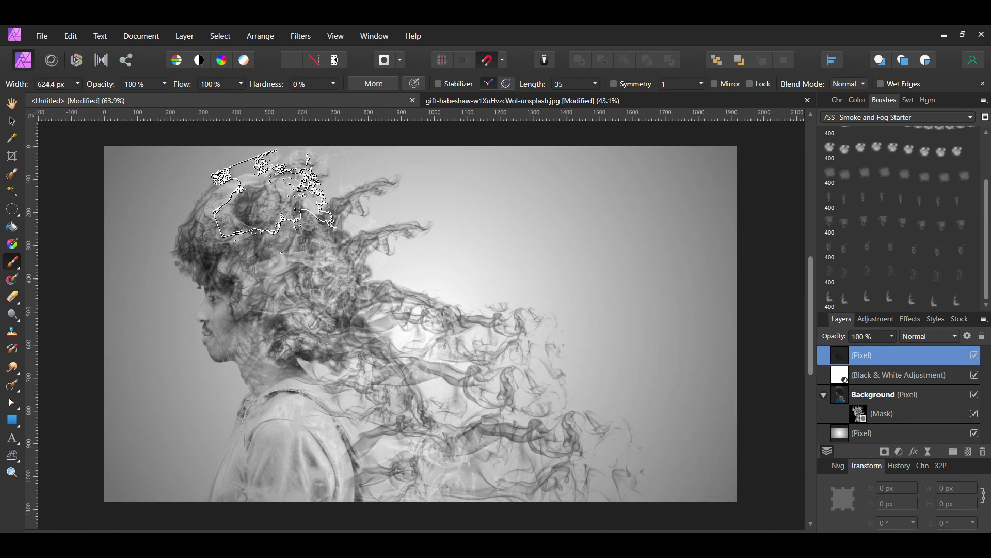
- Reduce the smoke brush to 451.1 px and stamp smoke over the hair and across the middle of the background behind the head
{"action": "key", "text": "bracketleft"}
{"action": "key", "text": "bracketleft"}
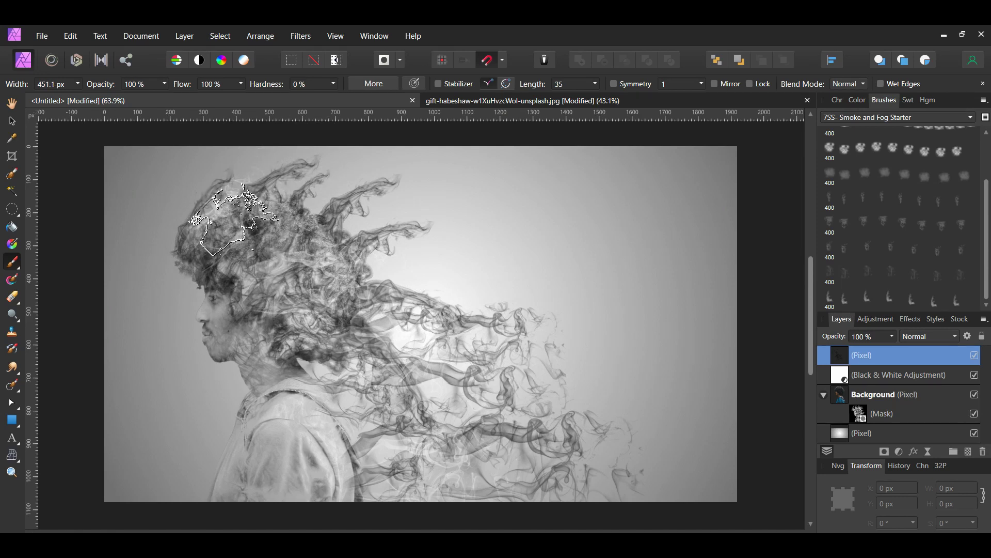
{"action": "left_click", "coordinate": [234, 219]}
{"action": "left_click", "coordinate": [300, 220]}
{"action": "left_click", "coordinate": [413, 236]}
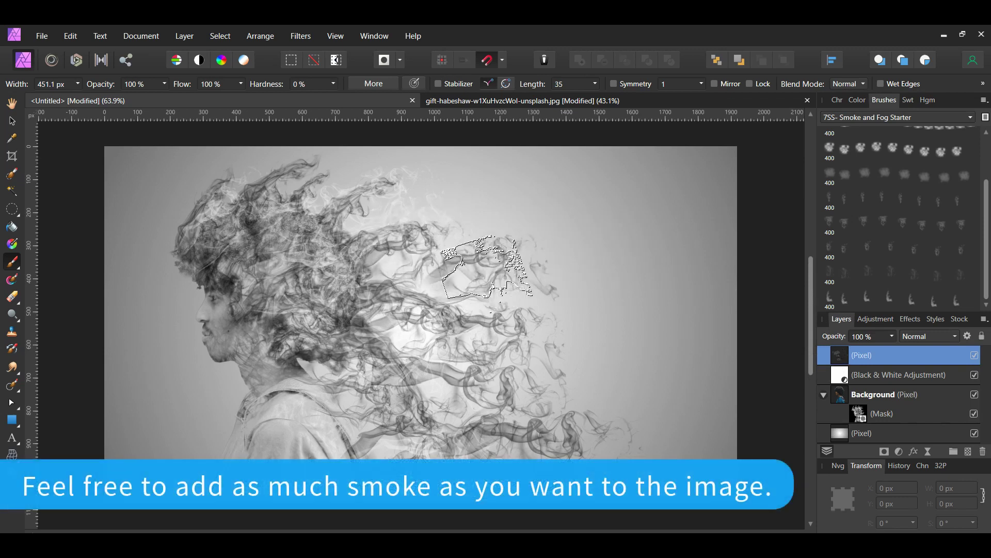
{"action": "left_click", "coordinate": [457, 333]}
{"action": "left_click", "coordinate": [494, 389]}
{"action": "left_click", "coordinate": [479, 369]}
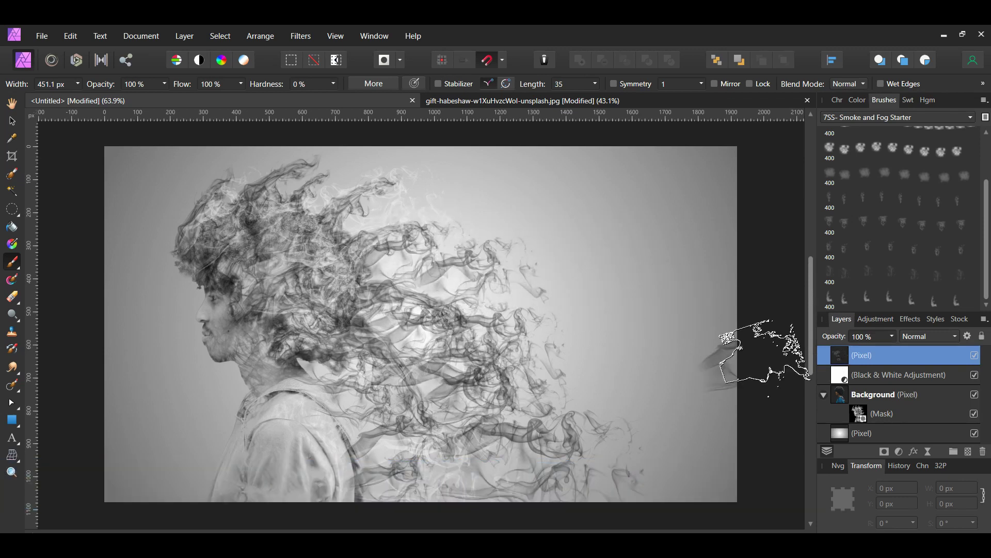
{"action": "left_click", "coordinate": [870, 277]}
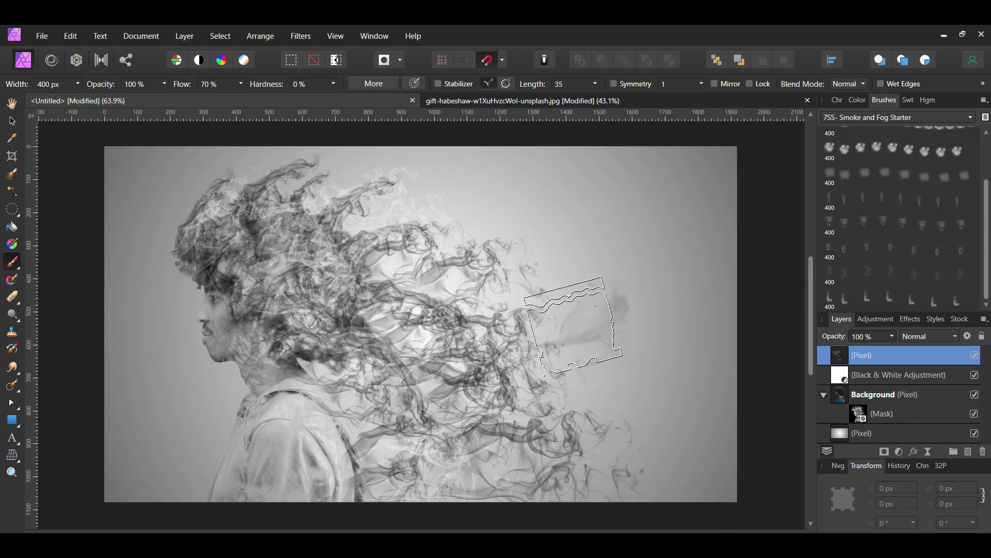
{"action": "key", "text": "bracketright"}
{"action": "key", "text": "bracketright"}
{"action": "key", "text": "bracketright"}
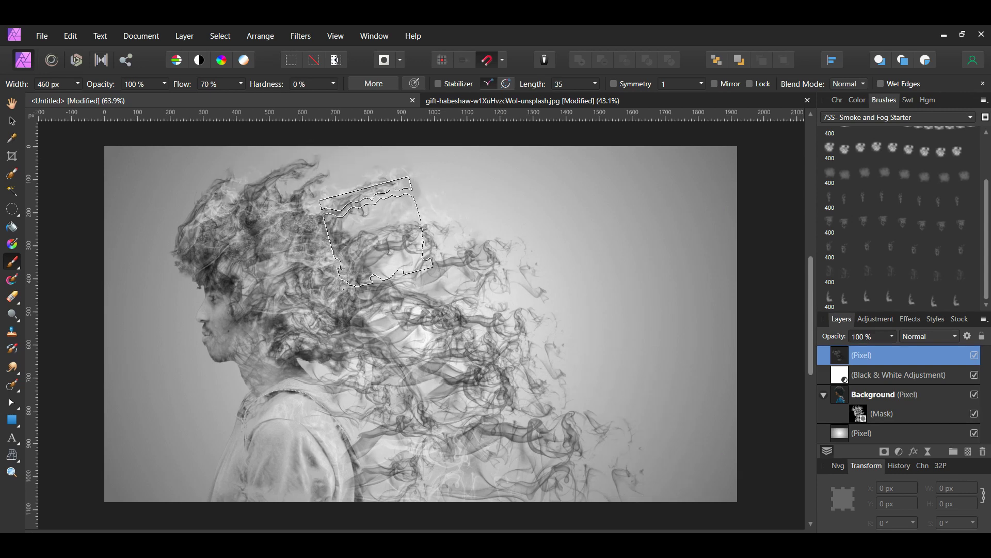
{"action": "left_click_drag", "start_coordinate": [376, 231], "coordinate": [320, 191]}
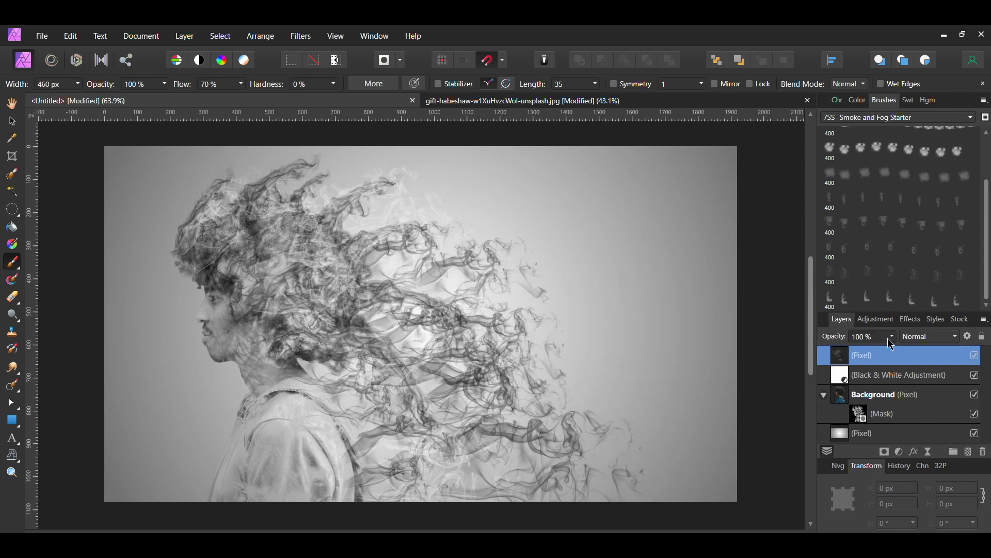
- Switch to a smoke brush with 60% flow, stamp smoke above the hair at up to 529 px, and extend the lower smoke trail, reducing to 225 px
{"action": "left_click", "coordinate": [850, 226]}
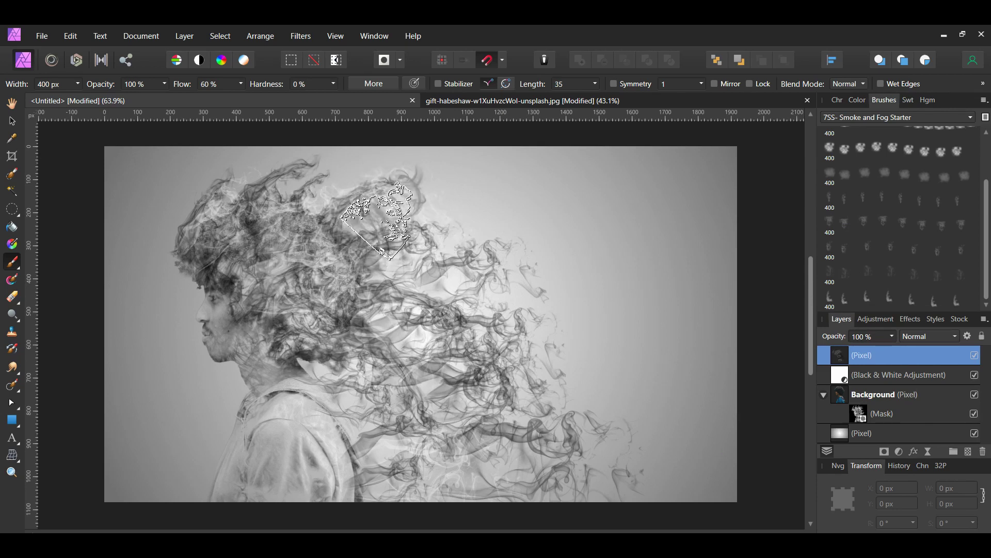
{"action": "key", "text": "bracketright"}
{"action": "key", "text": "bracketright"}
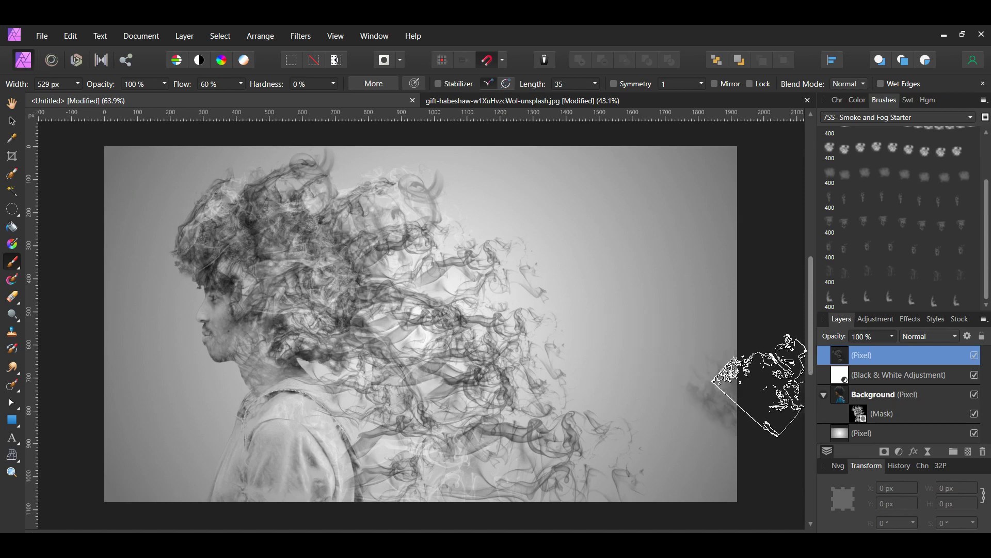
{"action": "key", "text": "bracketleft"}
{"action": "key", "text": "bracketleft"}
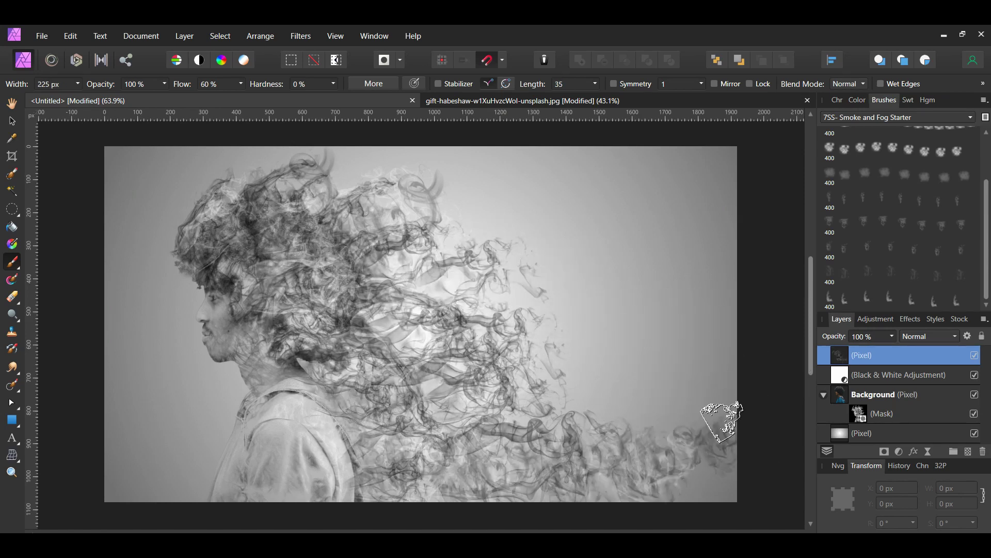
- Switch to the Move tool and deselect the smoke layer to leave the portrait without a selection frame
{"action": "key", "text": "v"}
{"action": "left_click", "coordinate": [768, 348]}
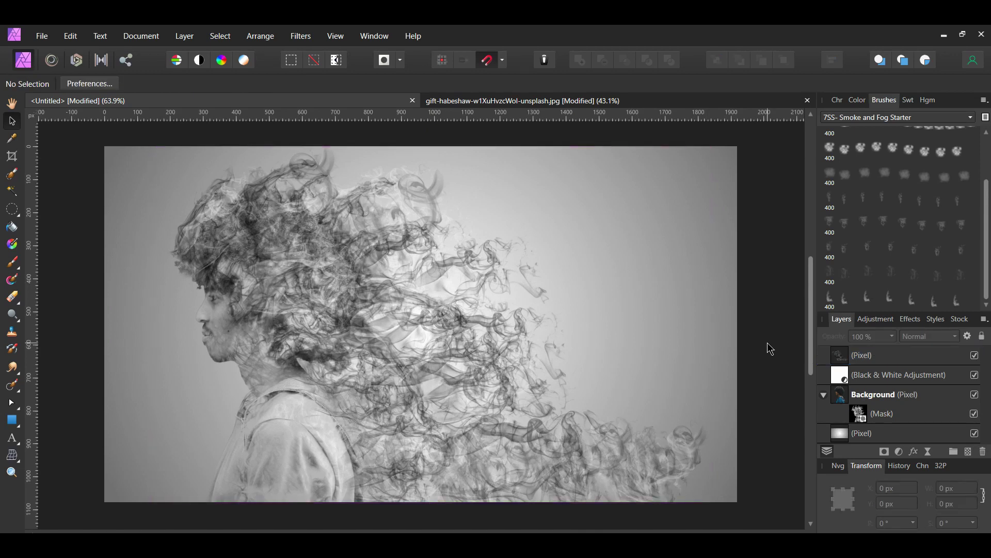
{"action": "key", "text": "v"}
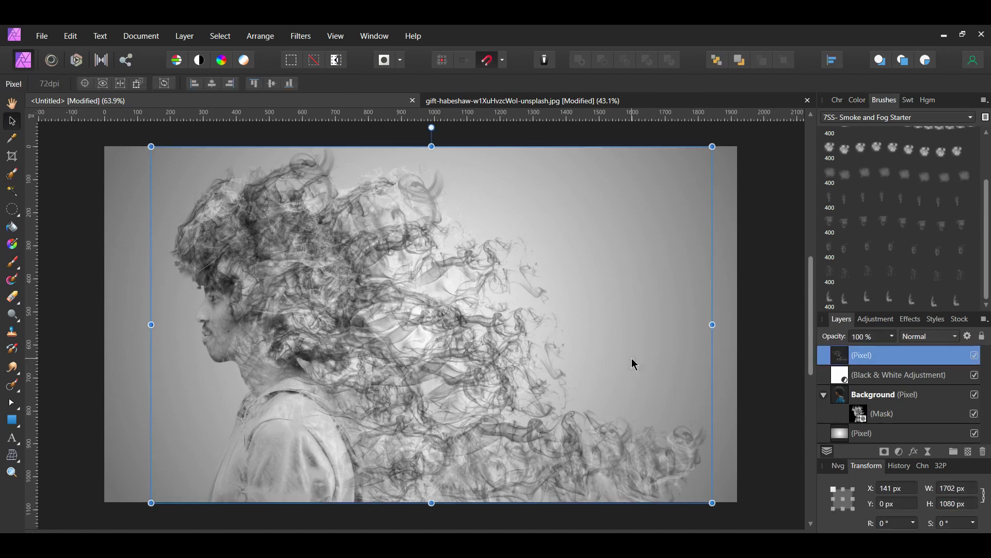
{"action": "left_click", "coordinate": [768, 343]}
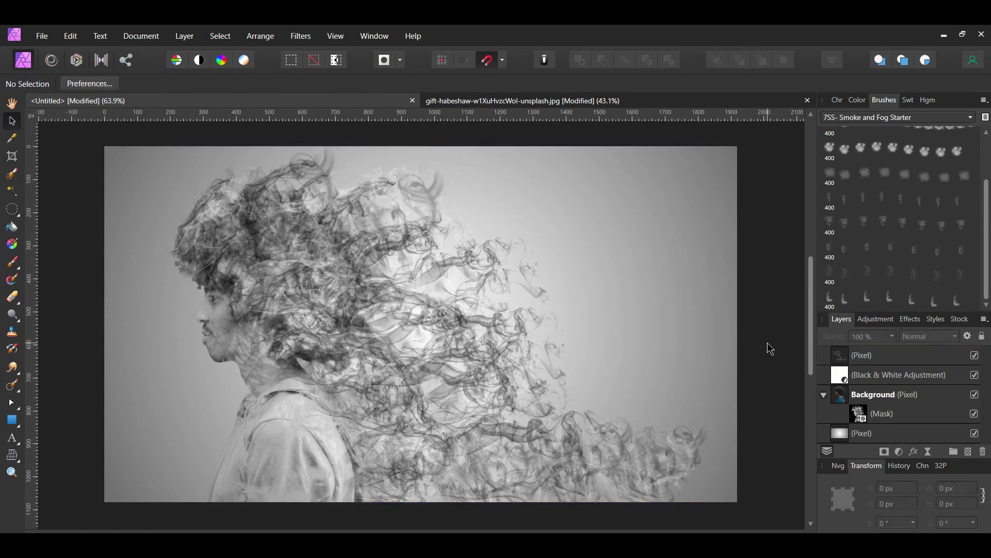